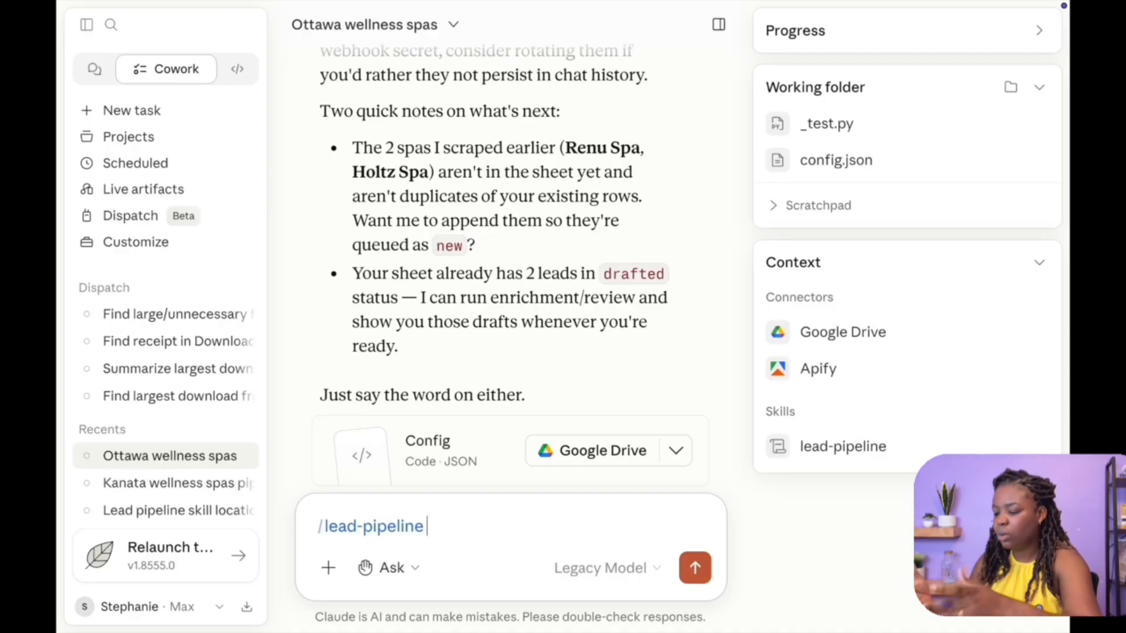
Send the /lead-pipeline request asking to find two wellness spas in the Ottawa area
text(find me two wellness spas in the Ottawa area)
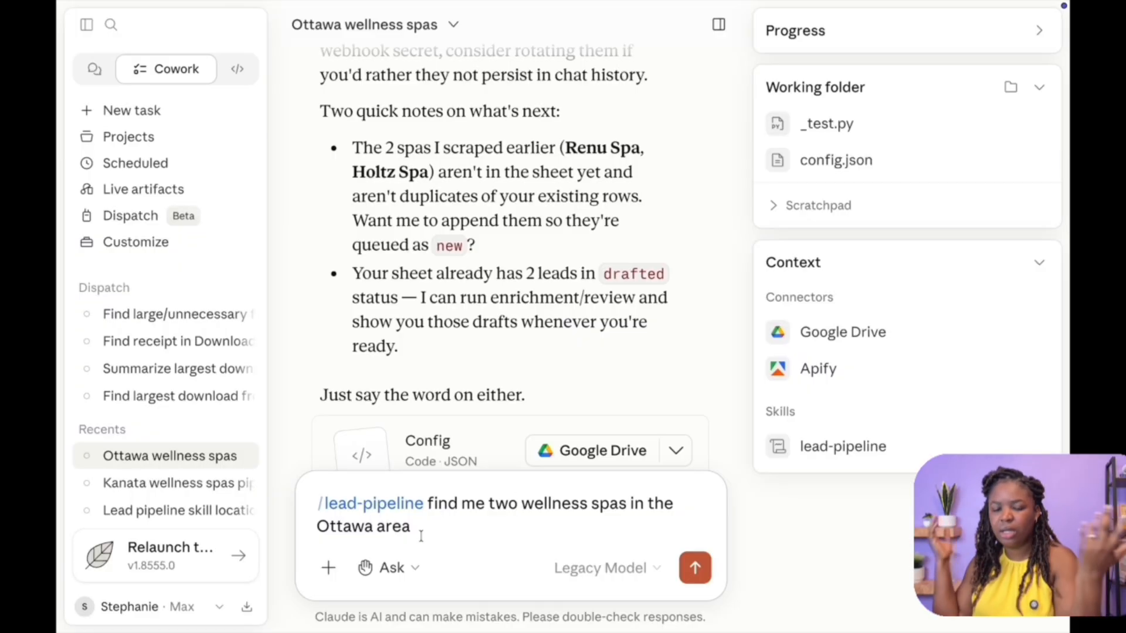
key(Return)
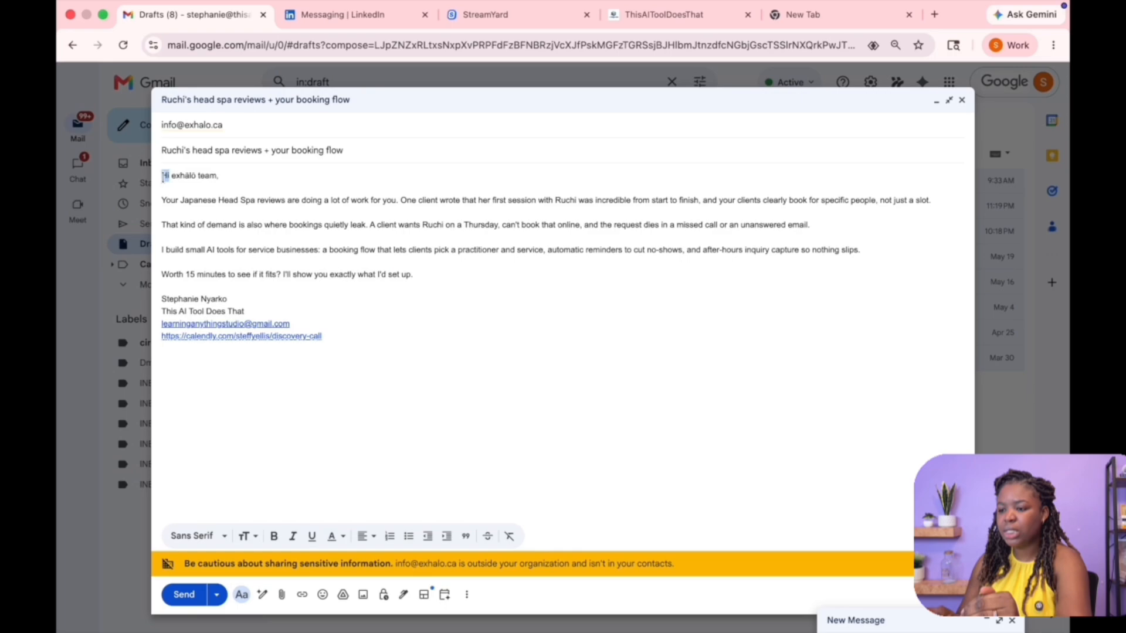
Examine the drafted outreach email, then each lead's details across the columns of the Lead gen sheet
drag(161, 174, 420, 329)
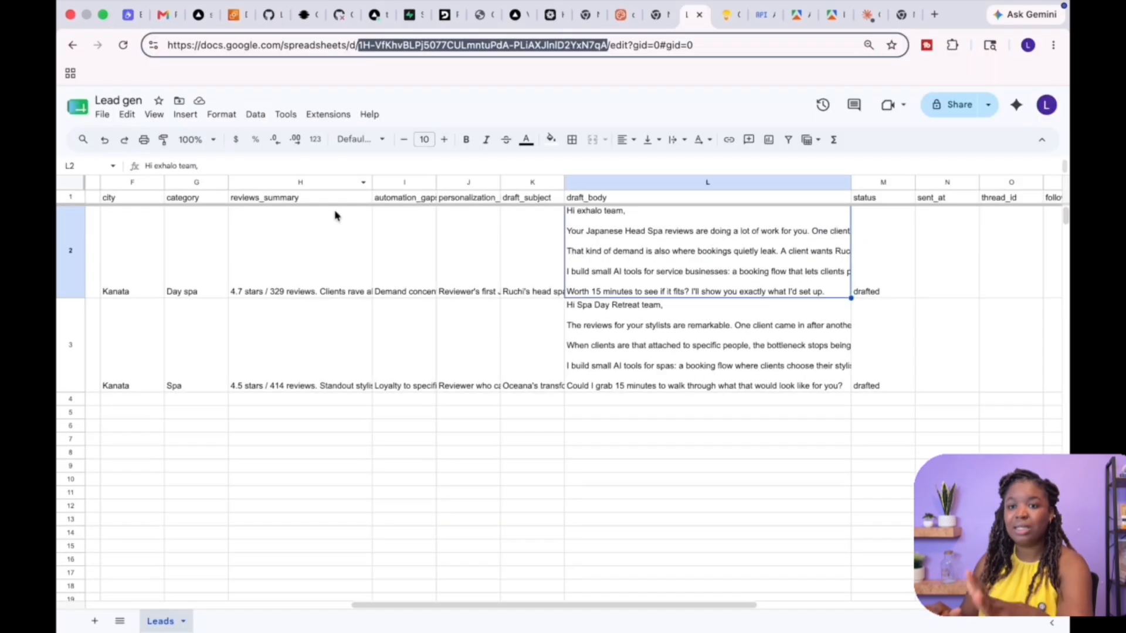
click(299, 241)
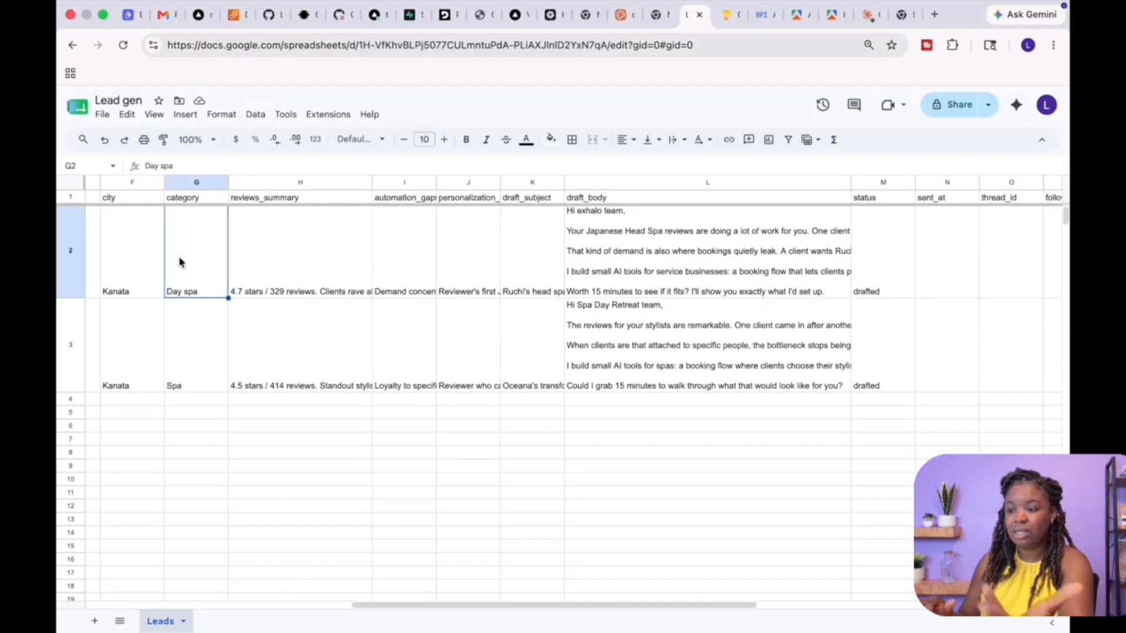
scroll(135, 264, left, 6)
click(90, 262)
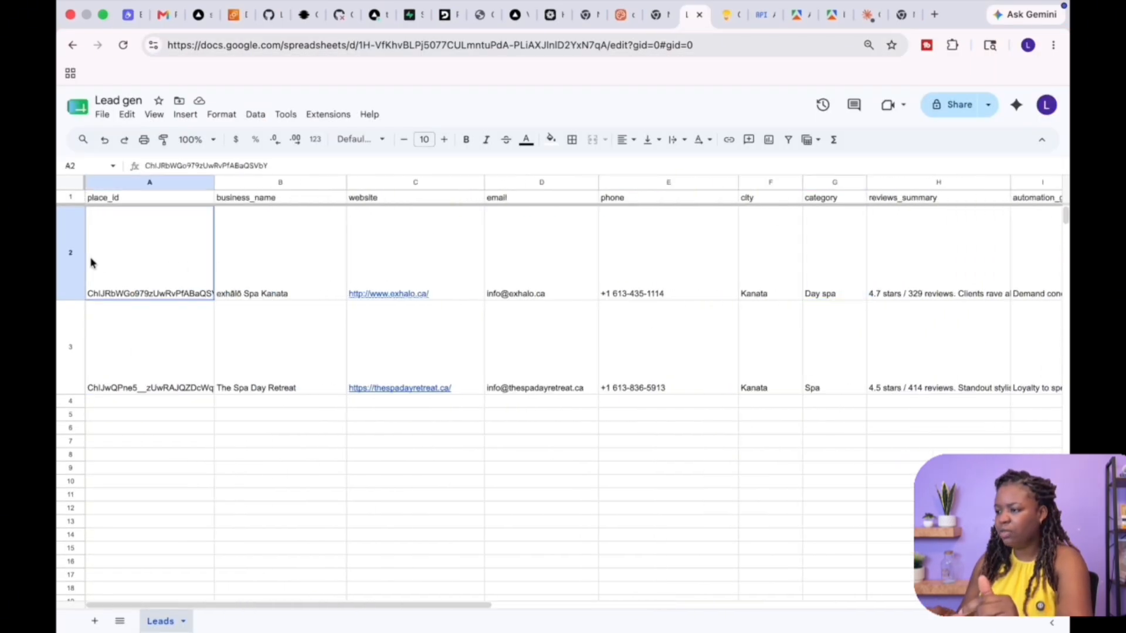
click(271, 274)
click(269, 322)
click(269, 271)
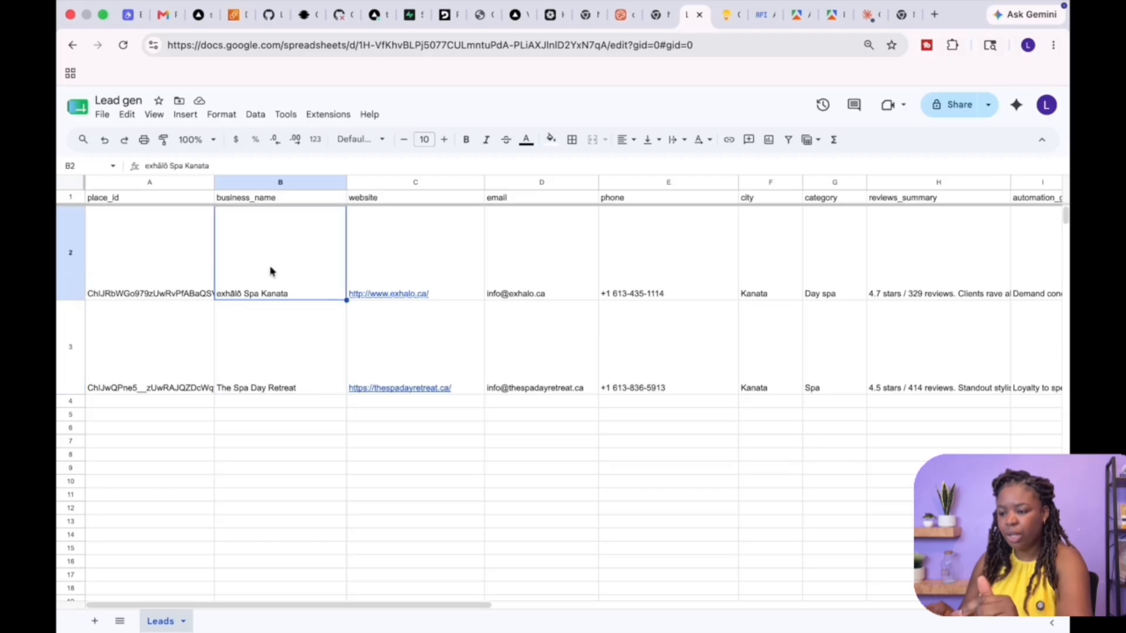
click(271, 376)
click(389, 276)
click(532, 253)
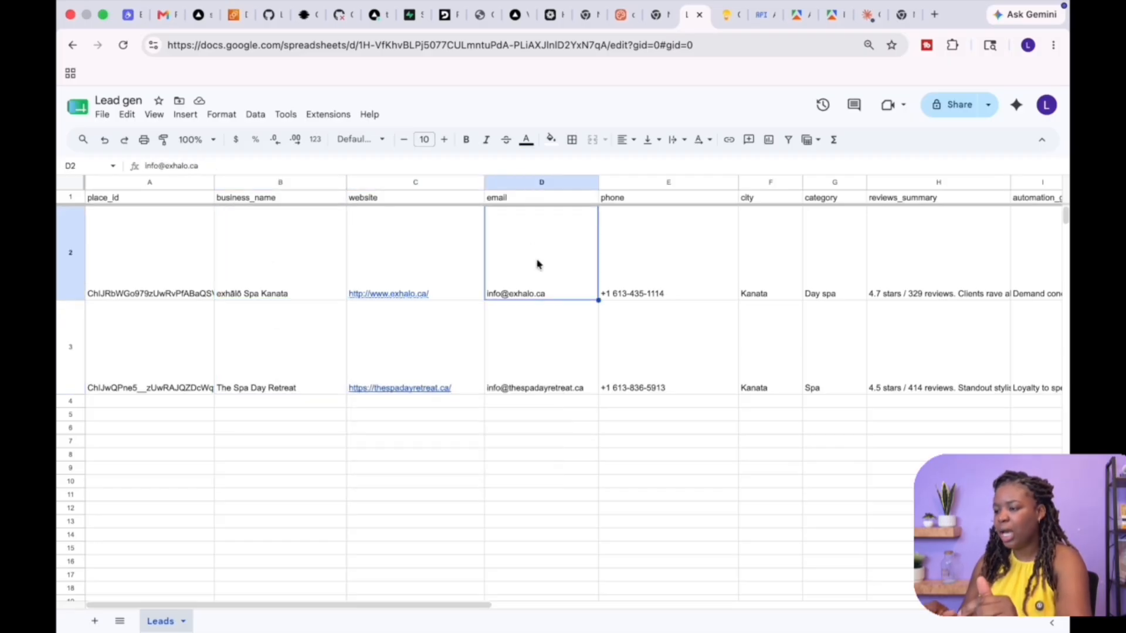
click(552, 349)
click(636, 279)
click(639, 357)
scroll(639, 358, right, 5)
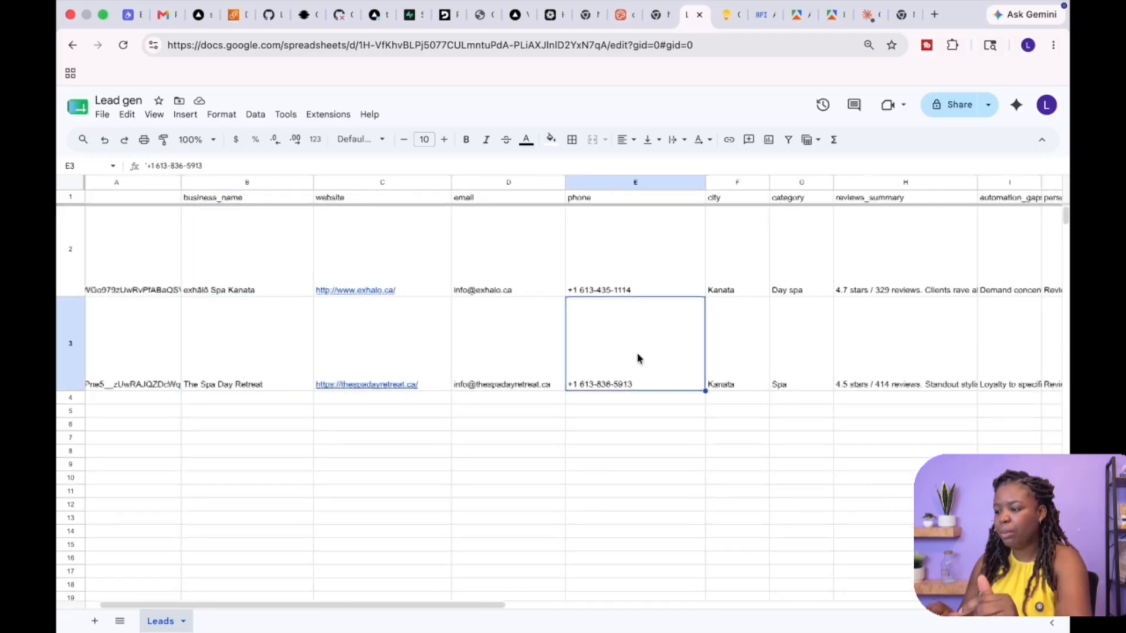
scroll(638, 359, right, 1)
click(498, 244)
click(508, 377)
scroll(508, 377, right, 5)
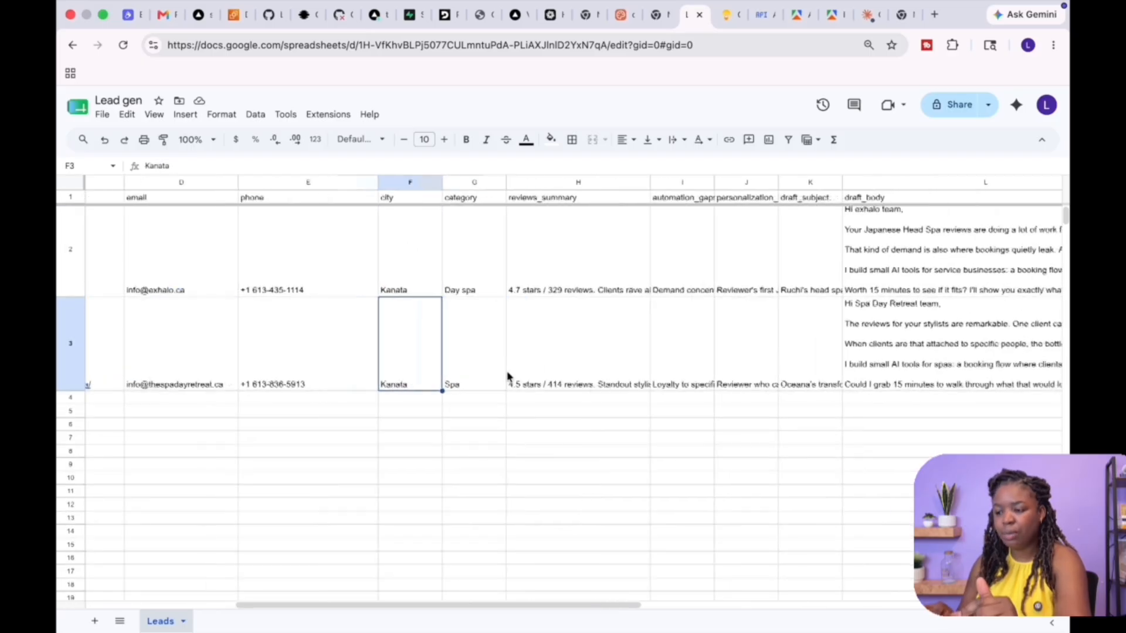
click(326, 248)
click(325, 364)
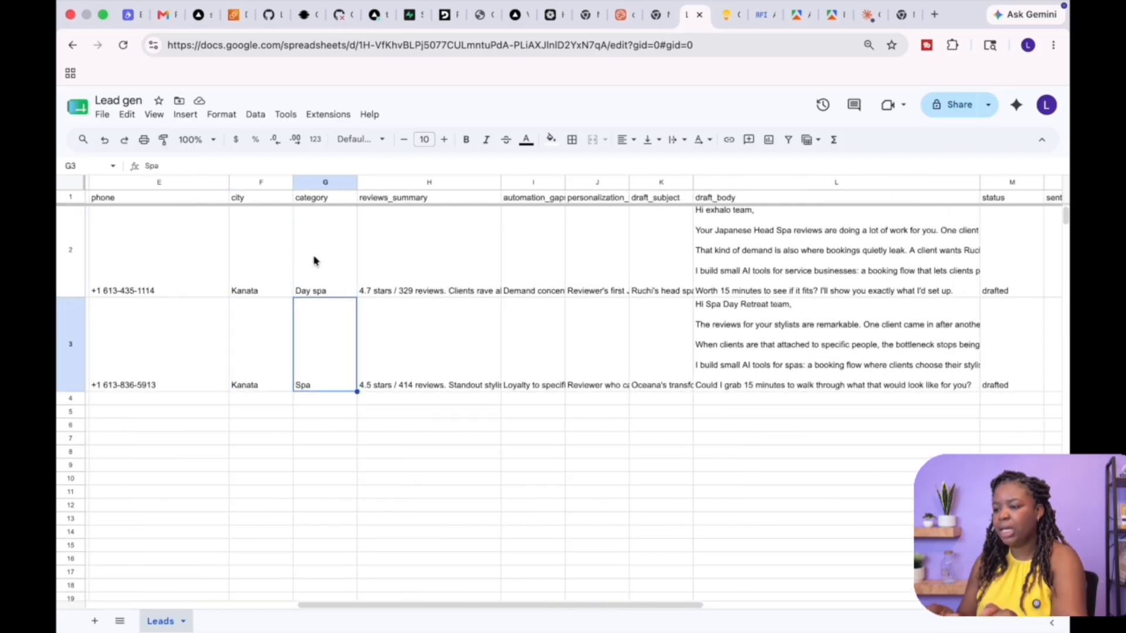
click(493, 254)
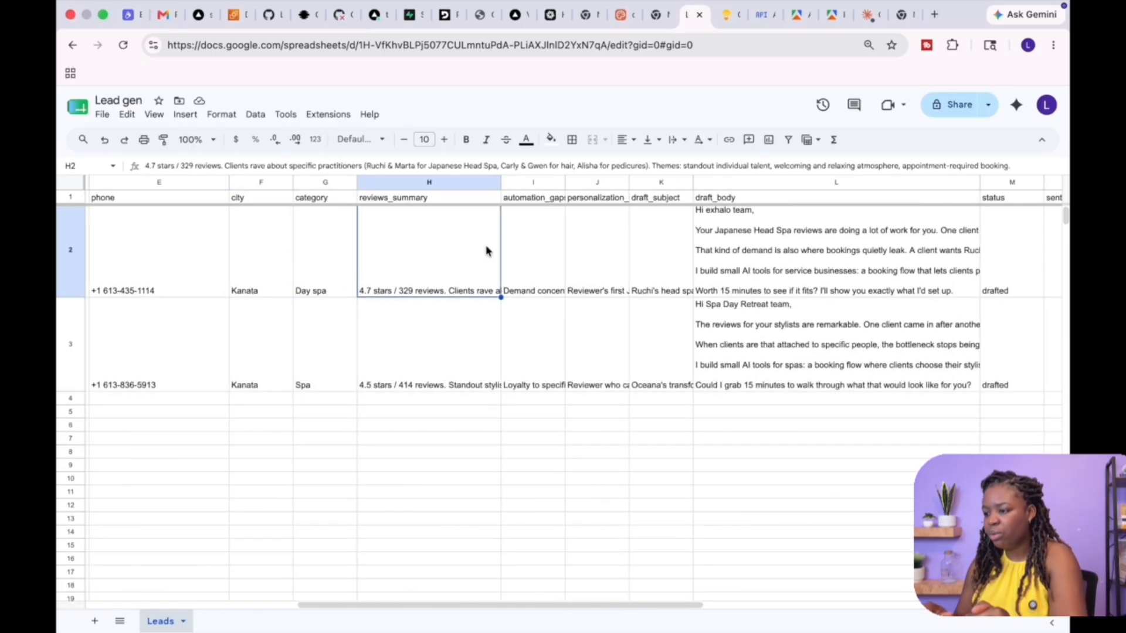
Read the first lead's reviews summary and automation gaps cells in full
double_click(470, 231)
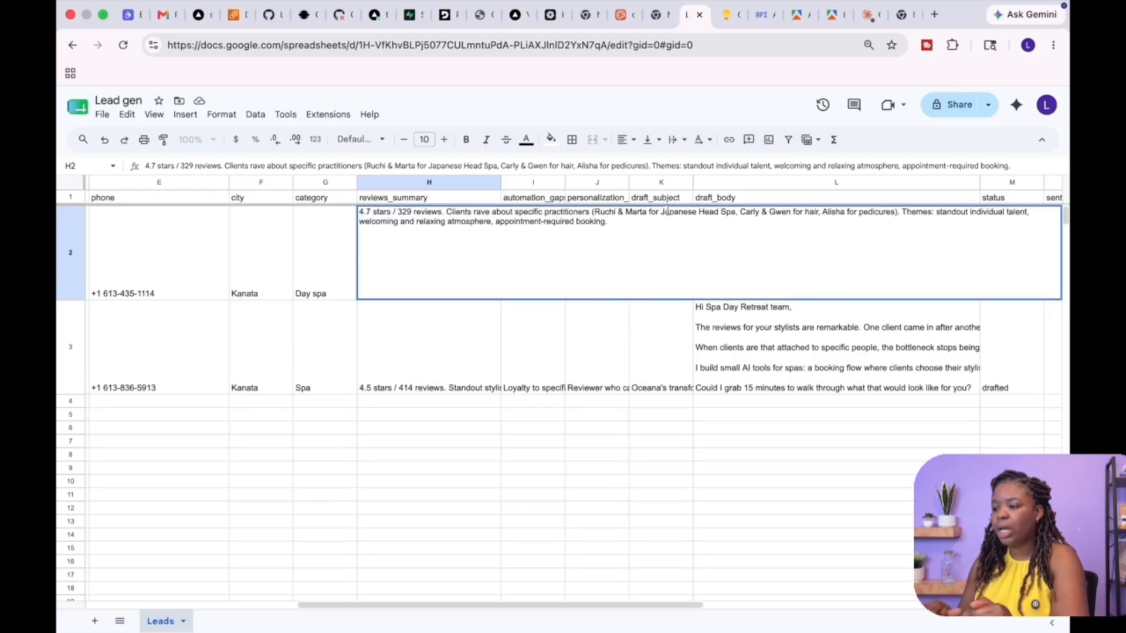
double_click(531, 252)
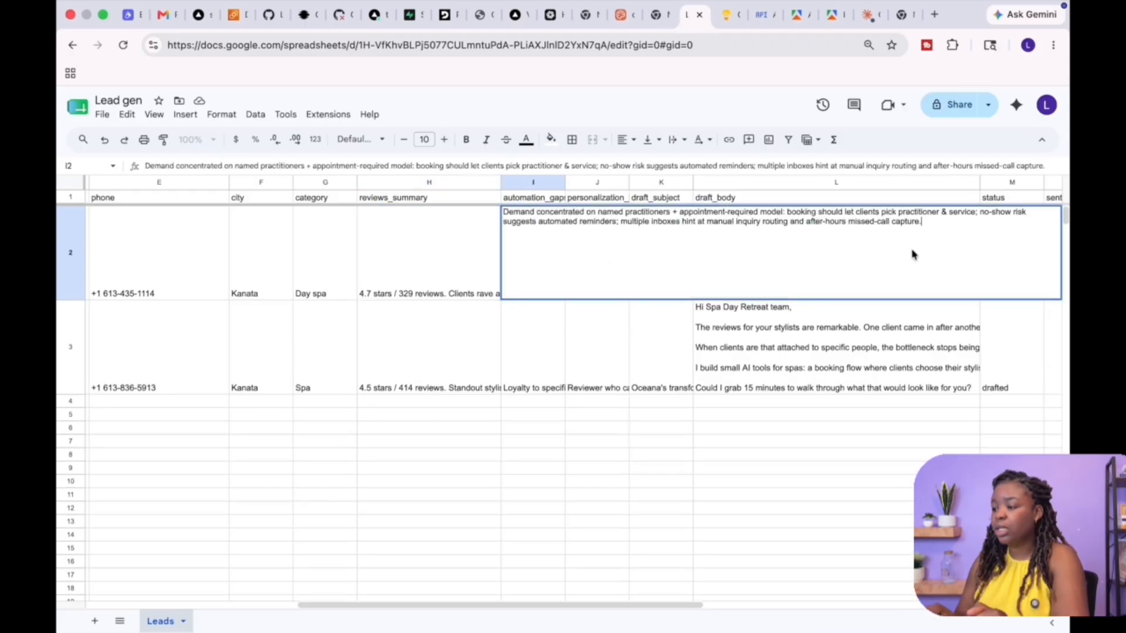
click(576, 216)
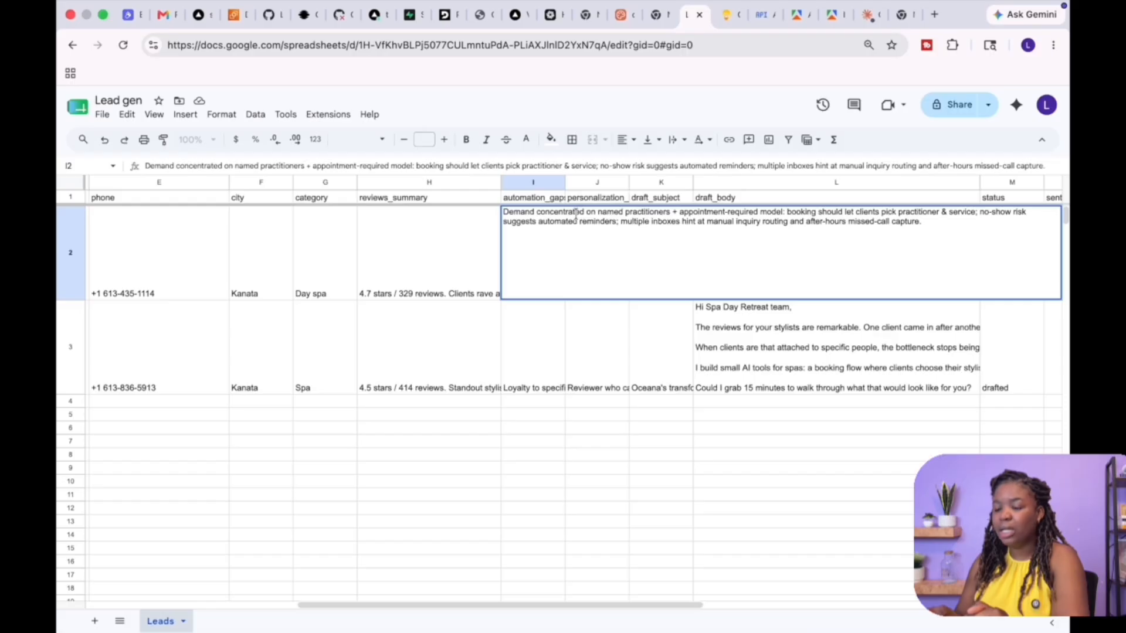
click(508, 215)
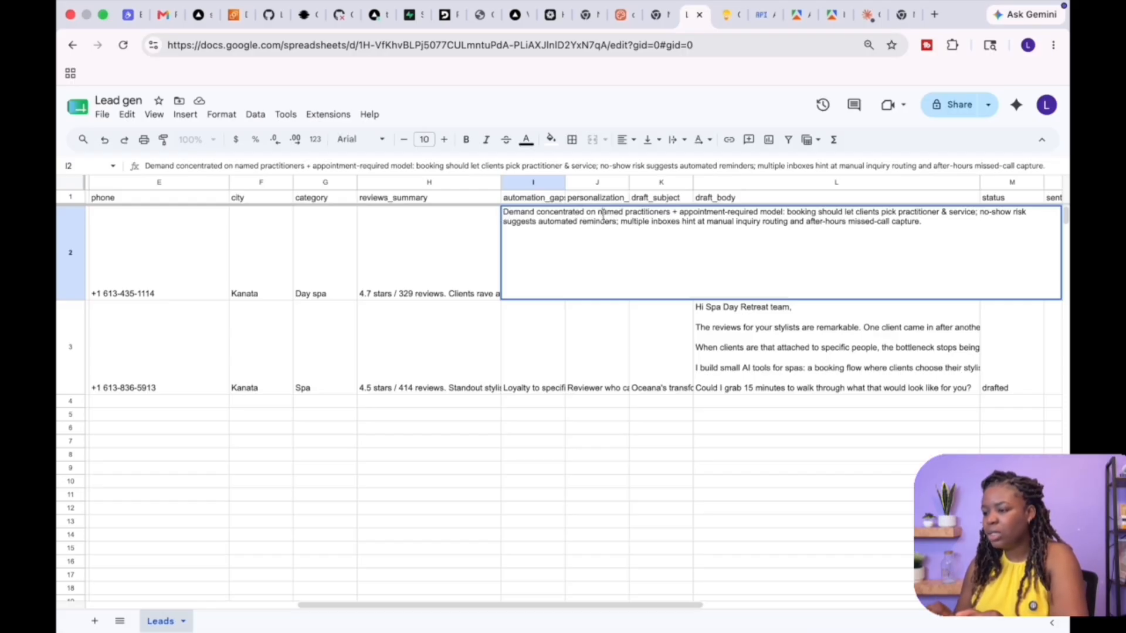
double_click(700, 214)
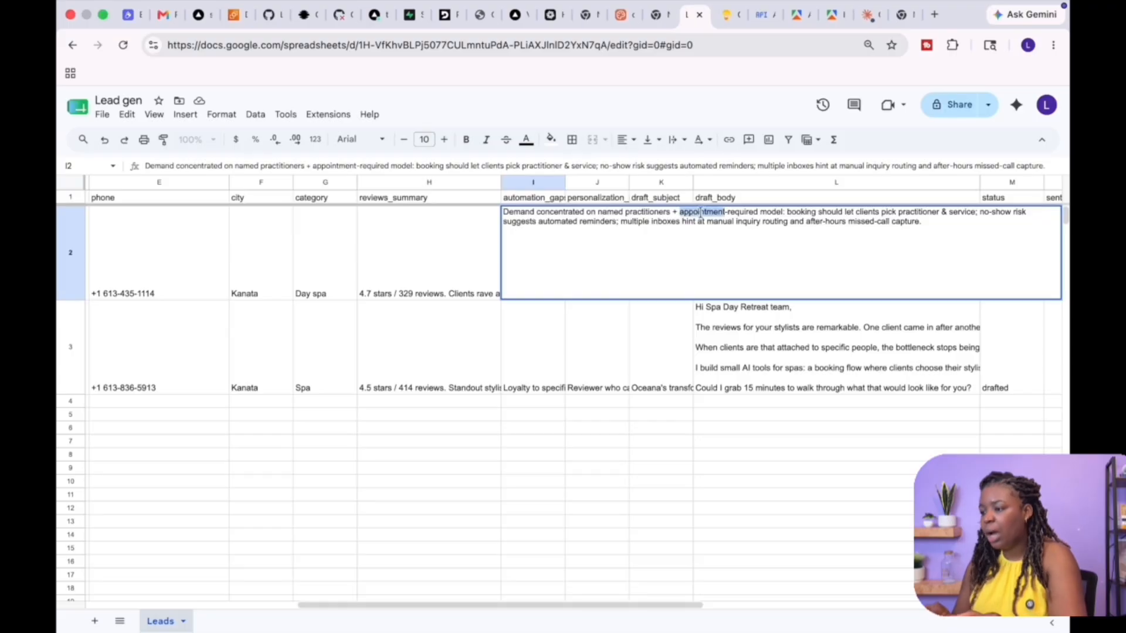
double_click(772, 213)
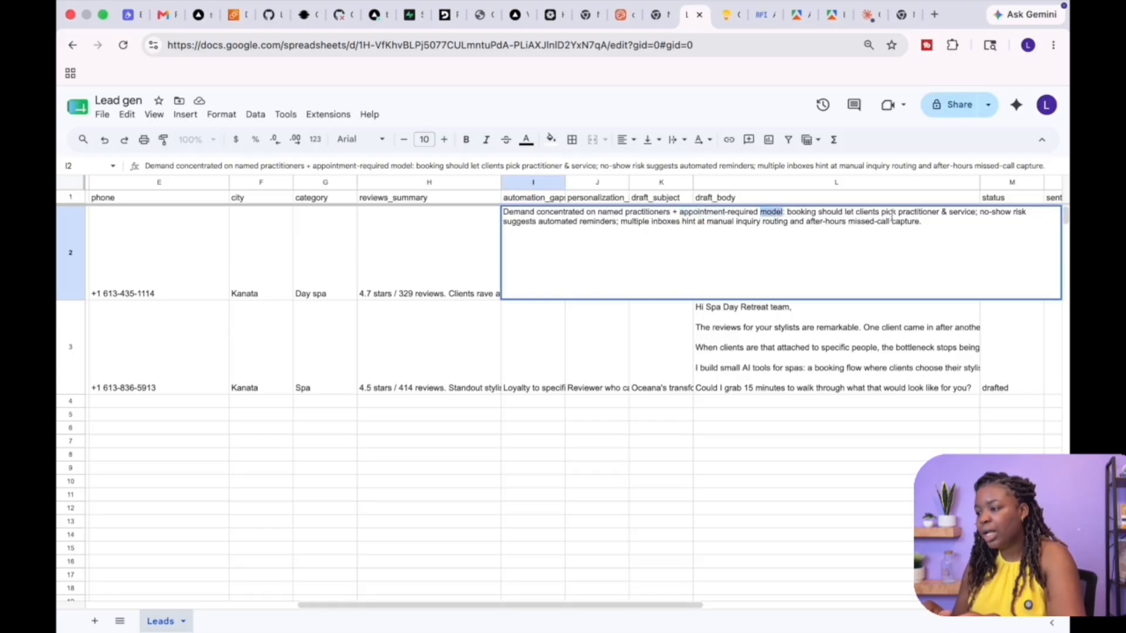
click(977, 218)
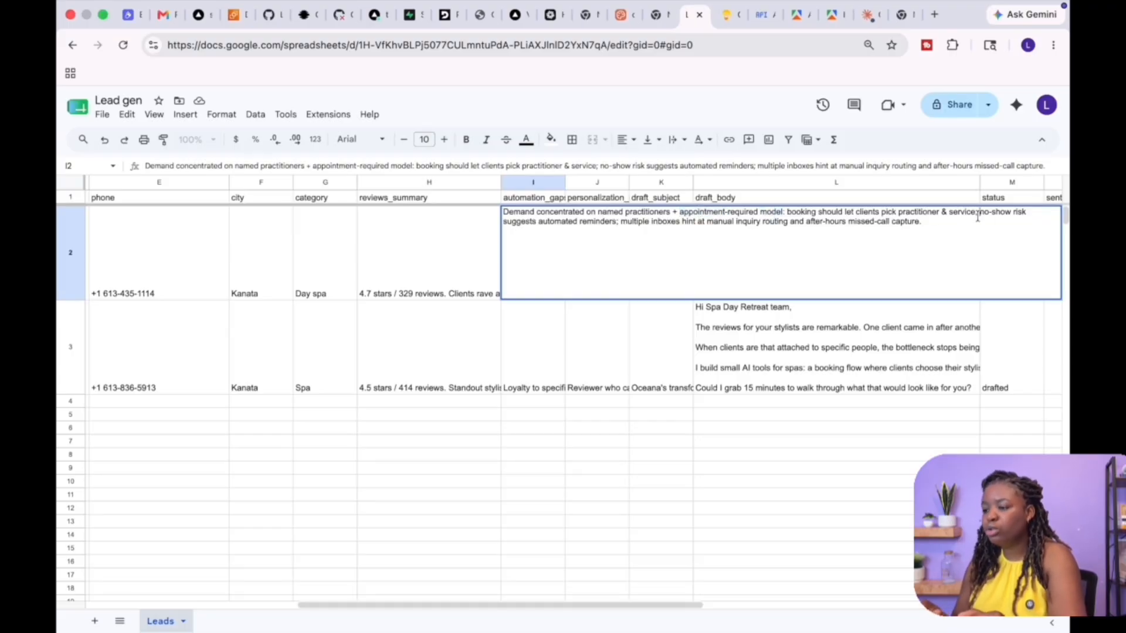
double_click(633, 222)
double_click(683, 222)
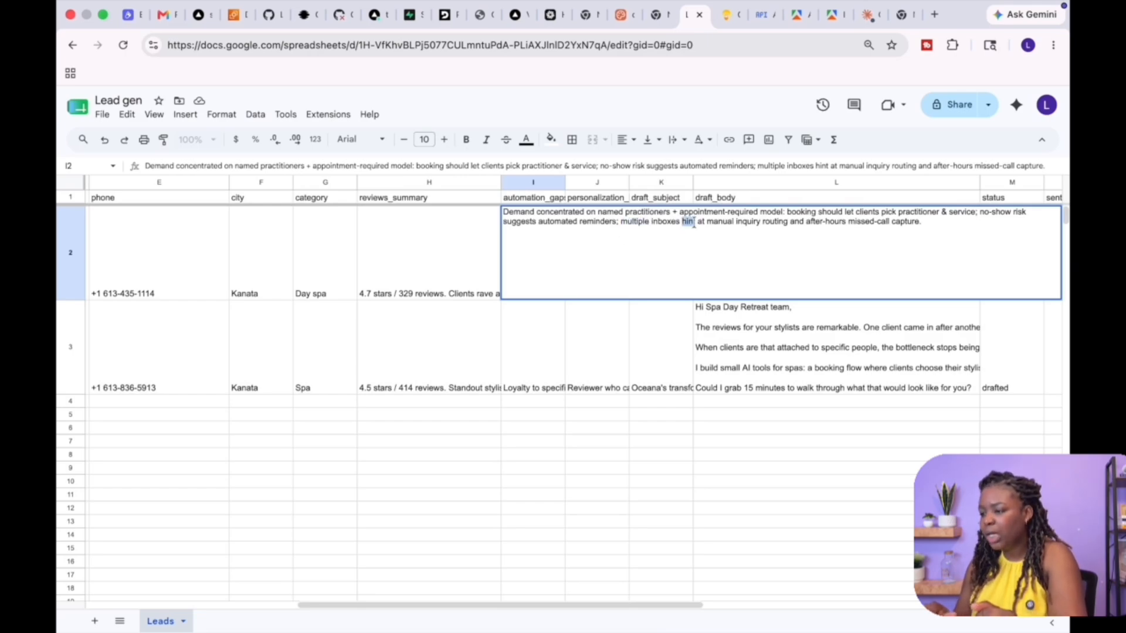
double_click(747, 222)
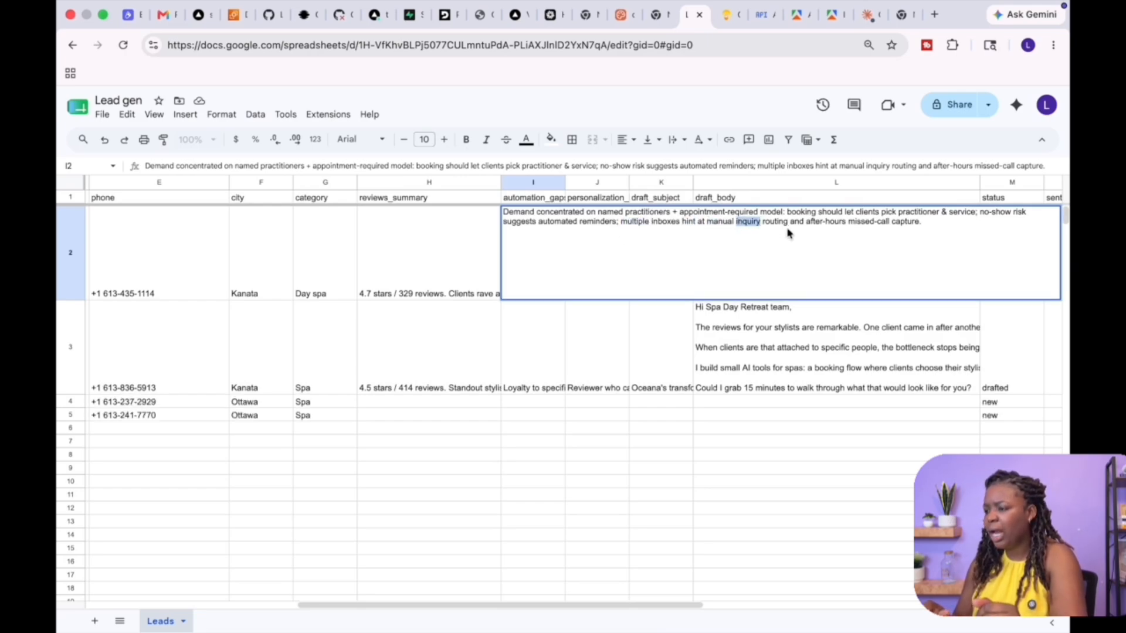
click(820, 223)
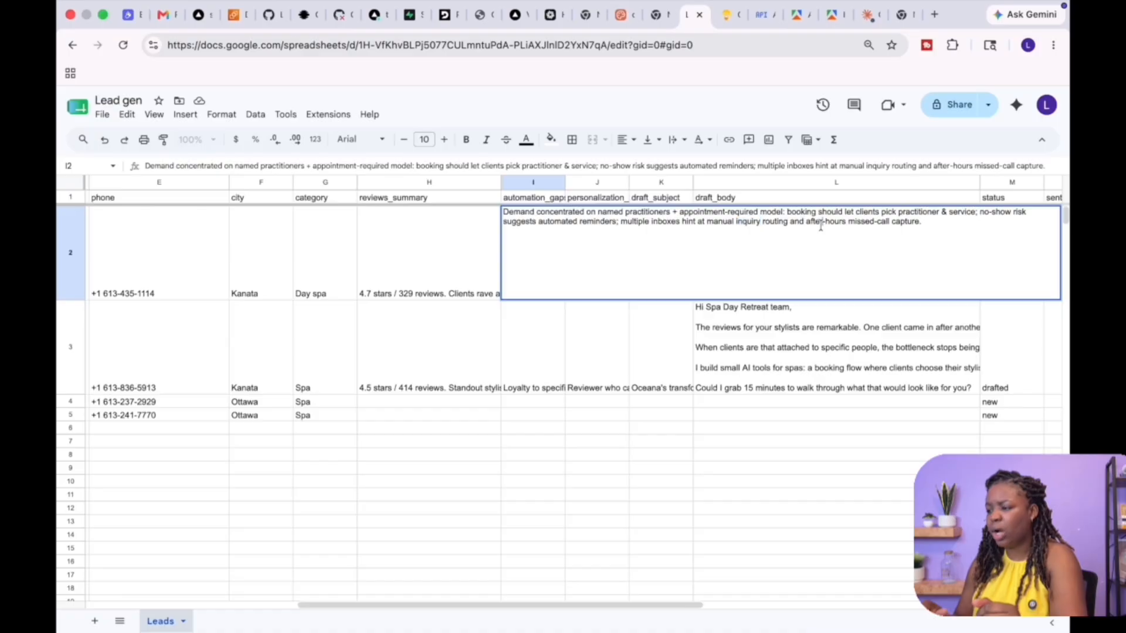
click(874, 224)
drag(927, 220, 704, 183)
click(396, 271)
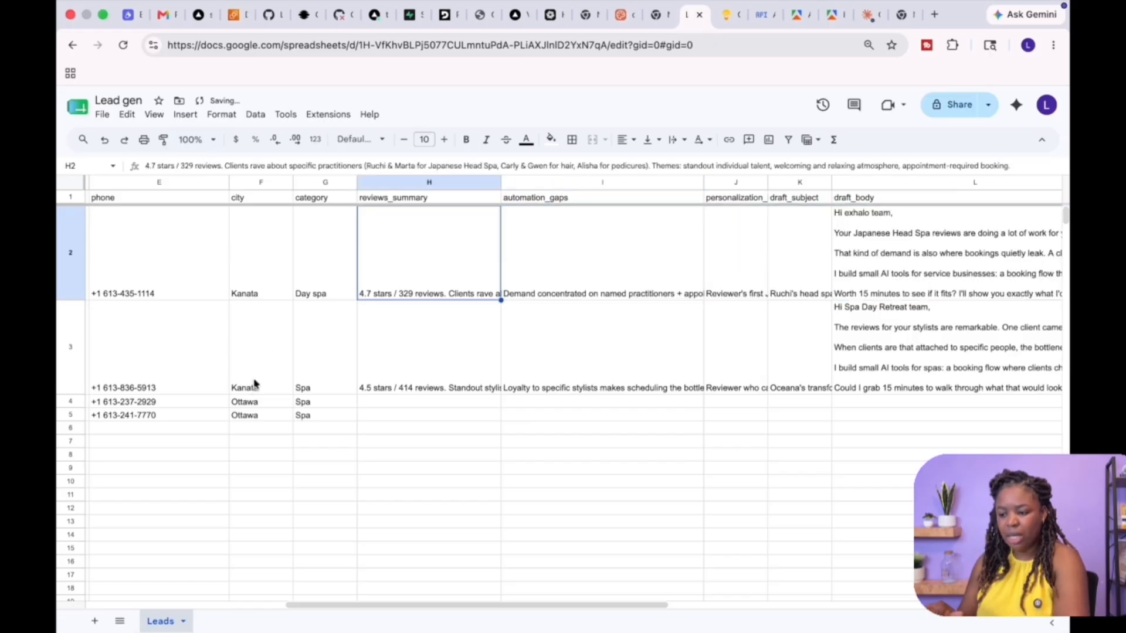
Scroll to the first lead's draft_body cell and read its email text paragraph by paragraph
click(196, 404)
scroll(673, 398, right, 3)
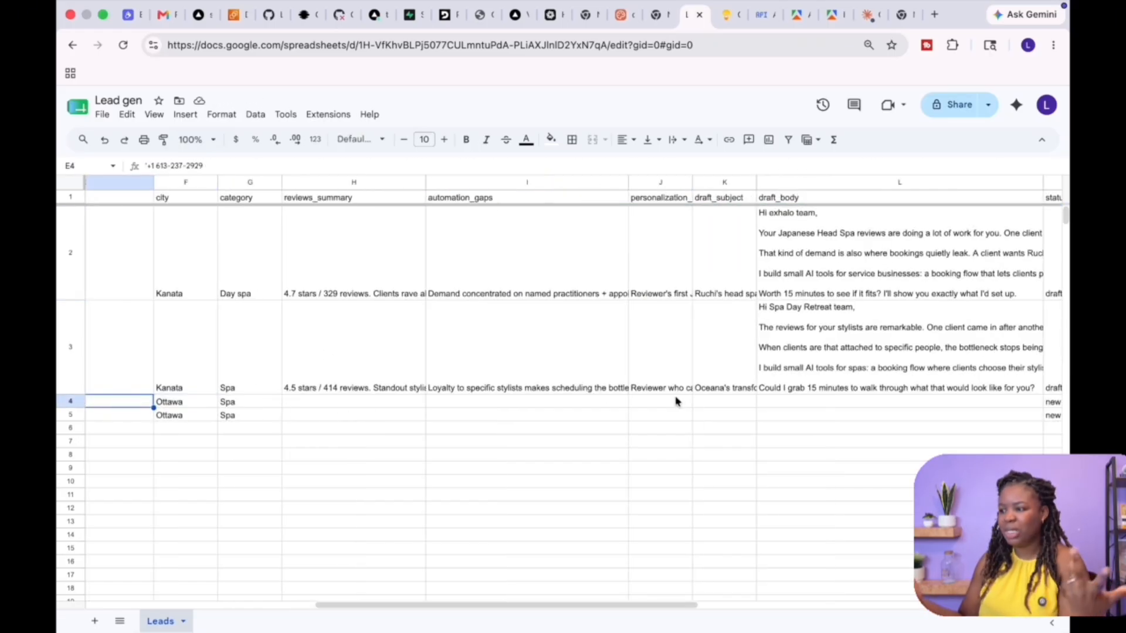
scroll(573, 392, right, 3)
scroll(573, 392, right, 3)
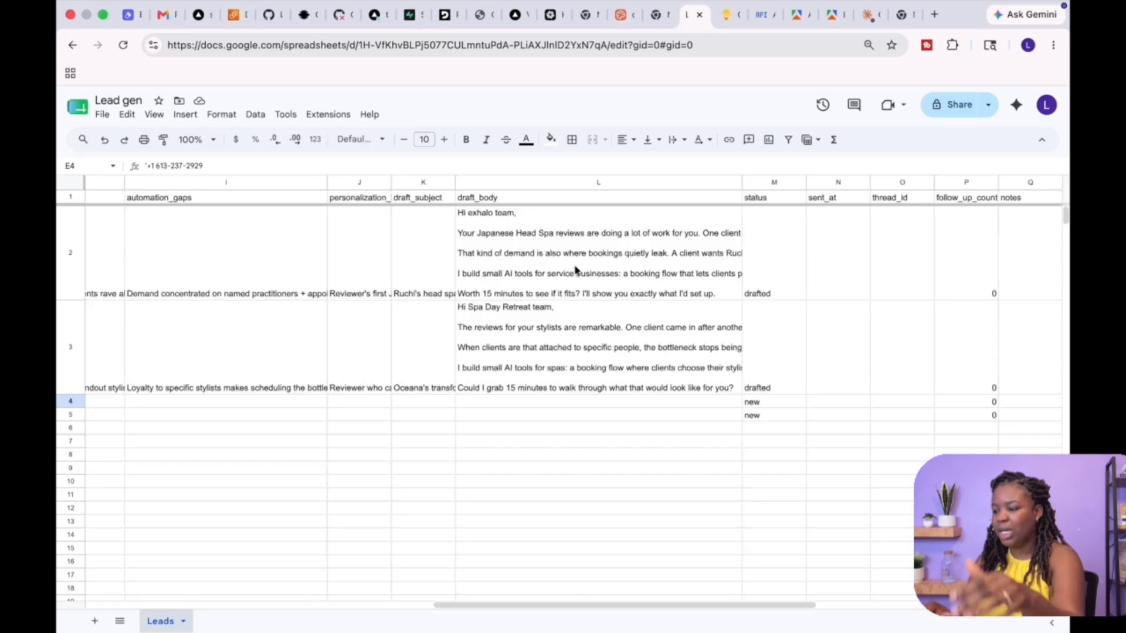
click(559, 254)
double_click(559, 254)
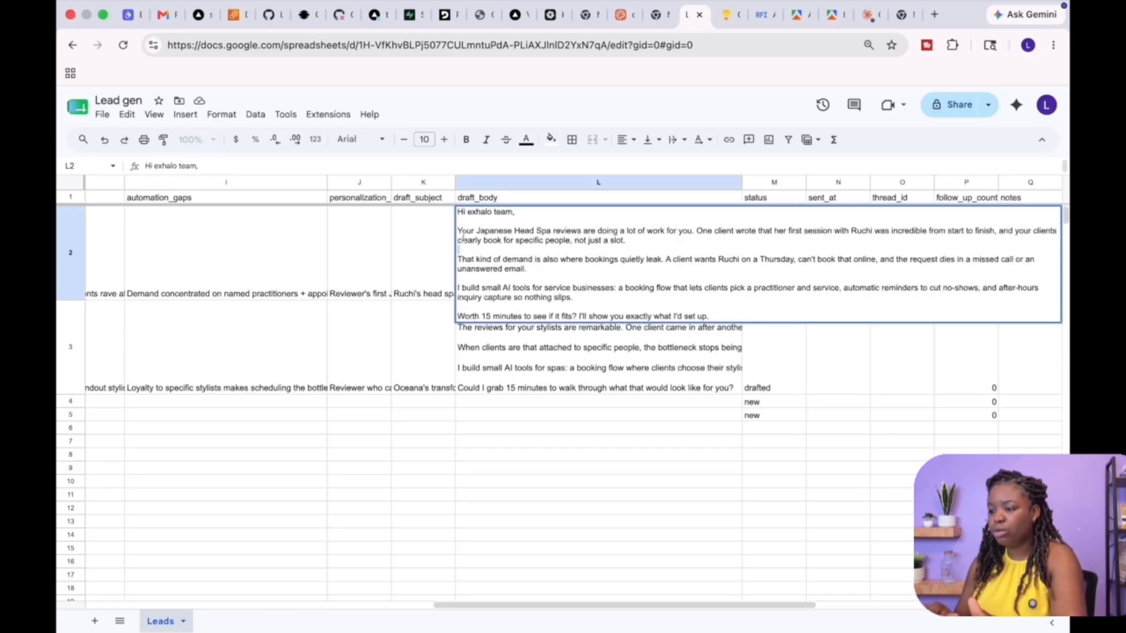
double_click(495, 231)
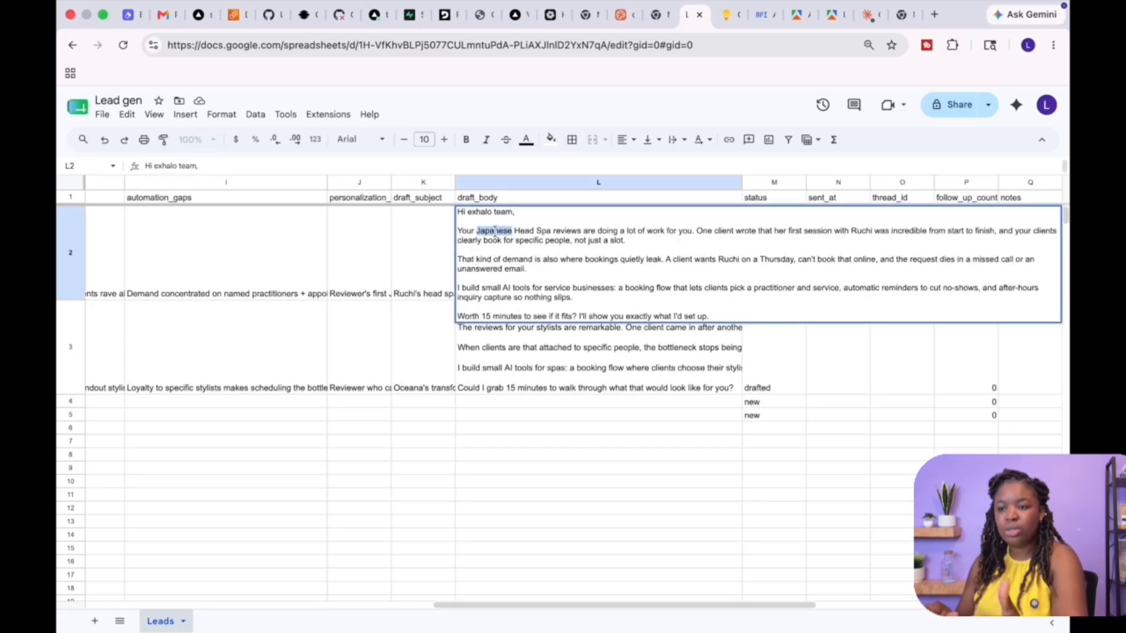
click(629, 234)
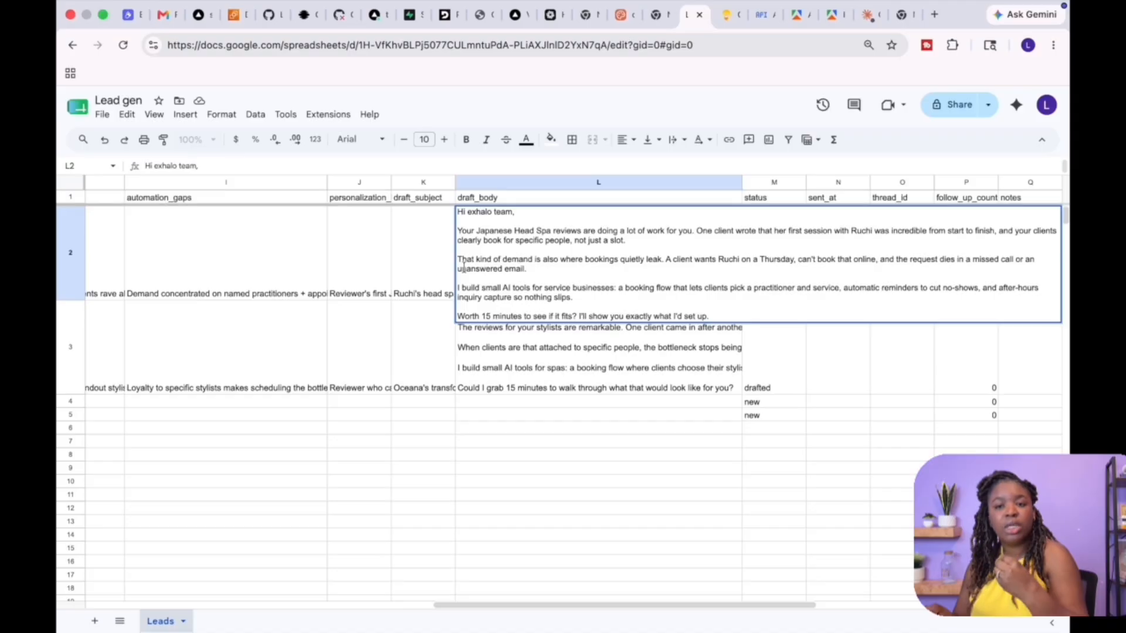
double_click(631, 260)
double_click(653, 259)
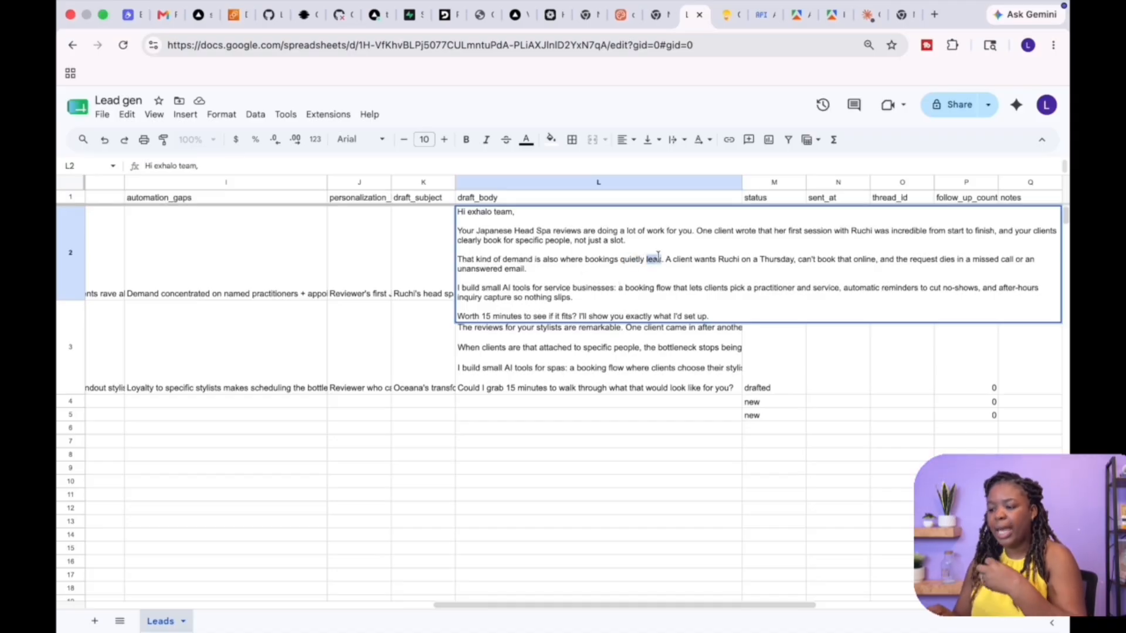
double_click(704, 260)
click(547, 291)
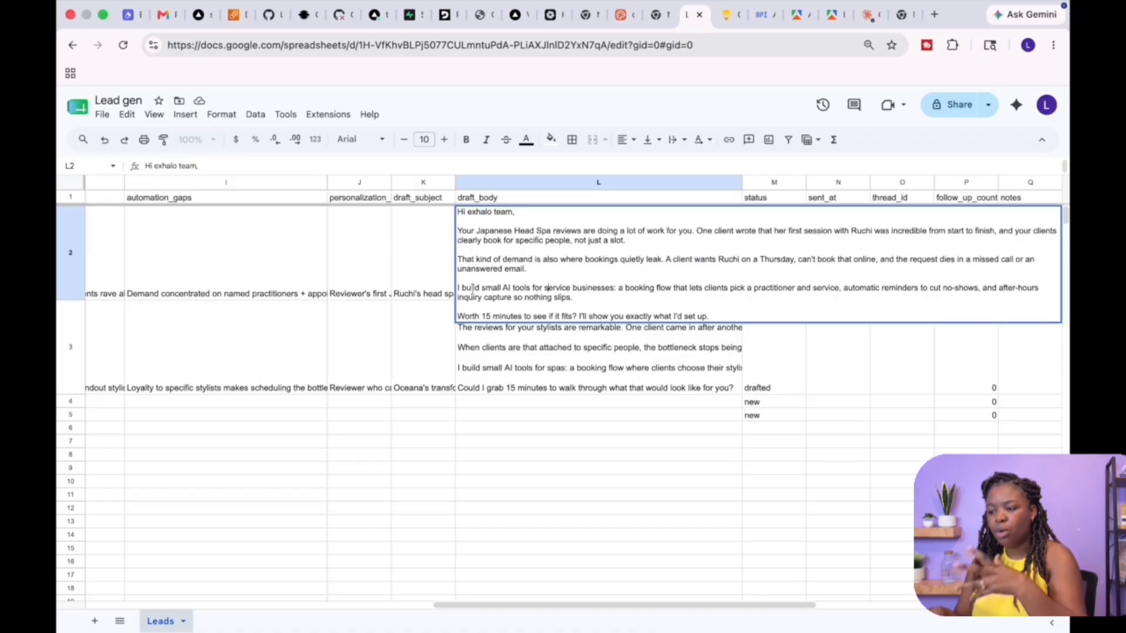
drag(584, 298, 459, 287)
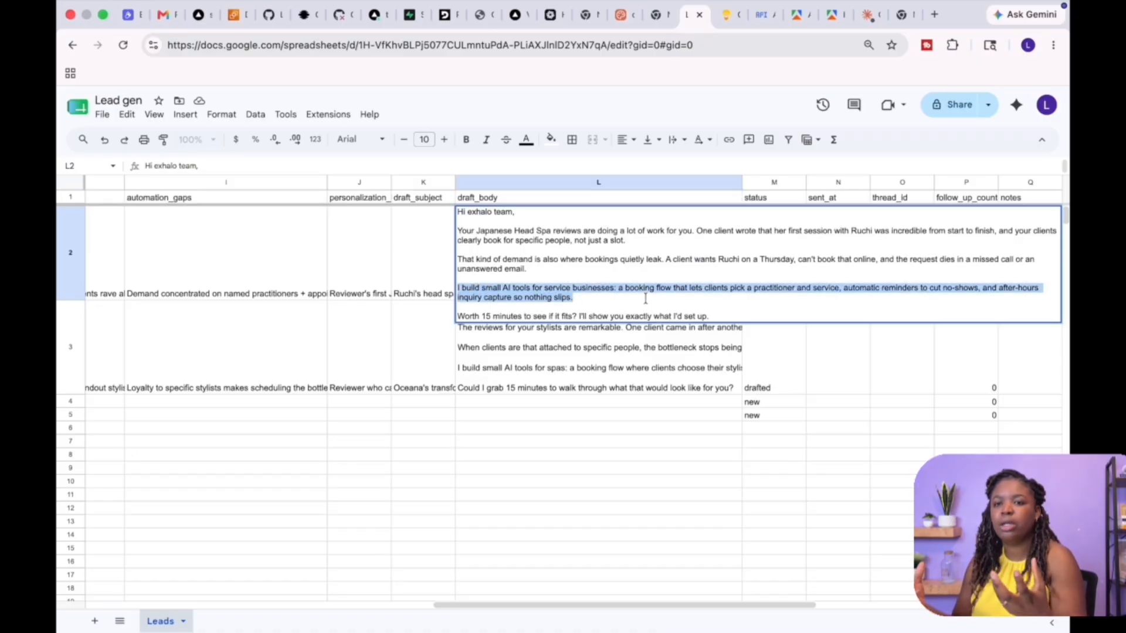
click(401, 262)
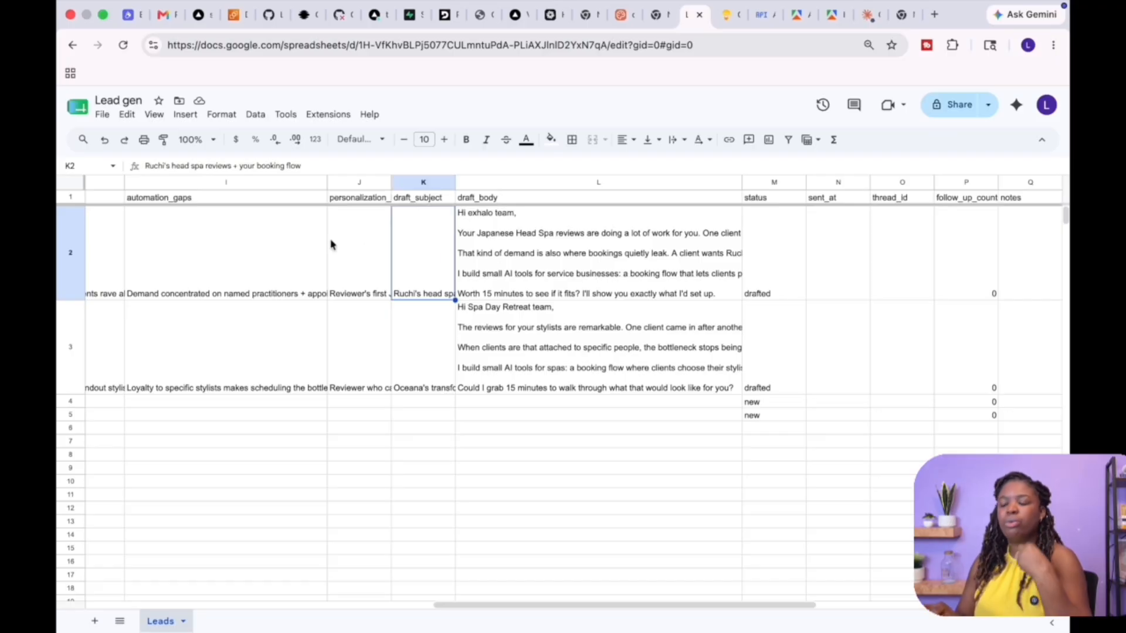
Read the first lead's personalization note in the sheet
scroll(321, 291, left, 10)
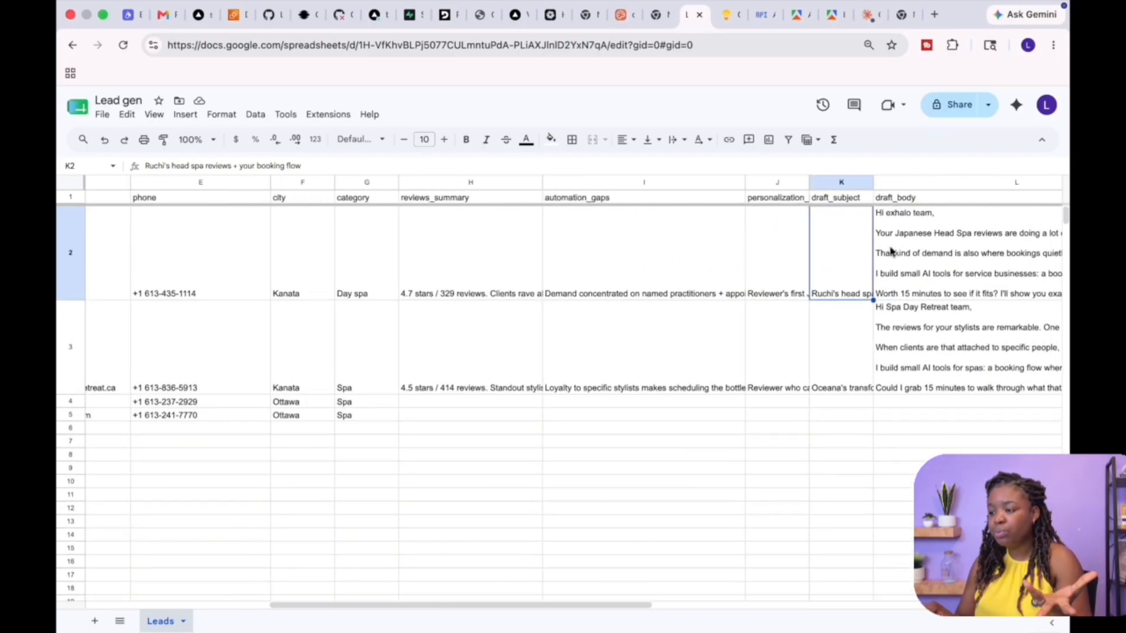
click(763, 280)
double_click(763, 280)
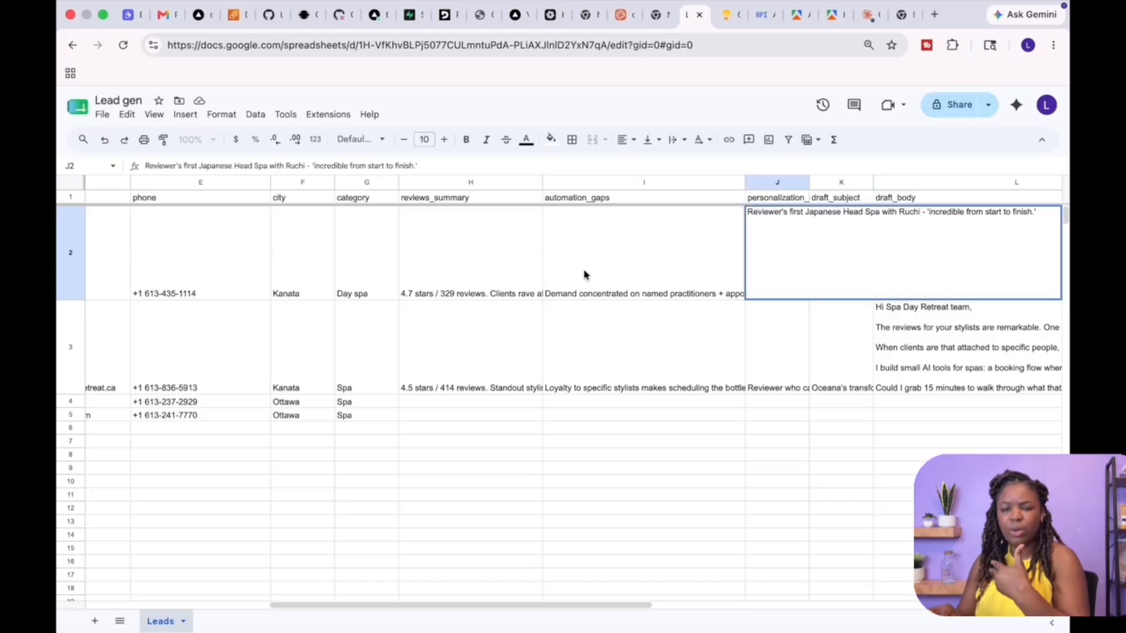
click(413, 273)
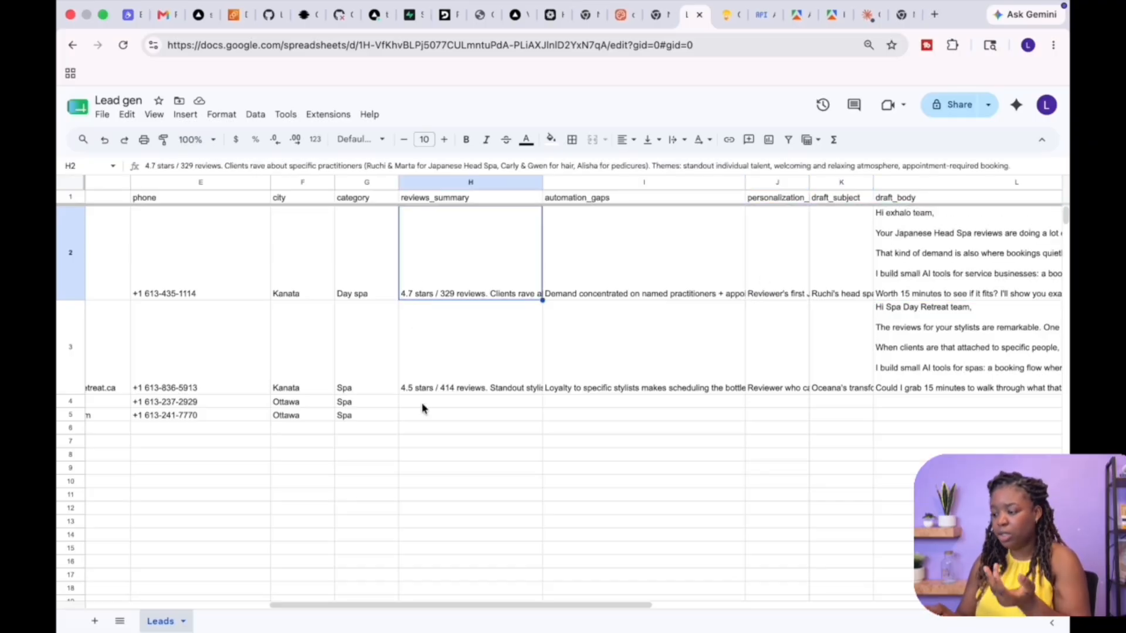
Switch back to the Claude chat and read its latest reply about the appended leads
key(super+Tab)
scroll(510, 370, down, 10)
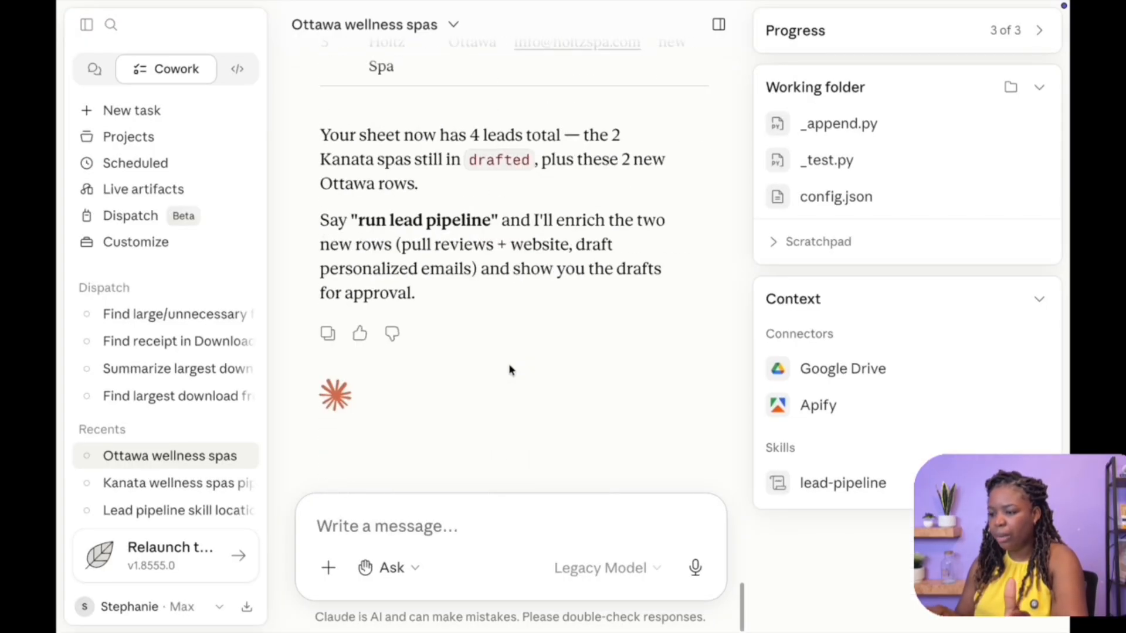
Copy the phrase "run lead pipeline" from Claude's reply and send it as a new chat message
scroll(508, 370, up, 3)
scroll(443, 237, up, 2)
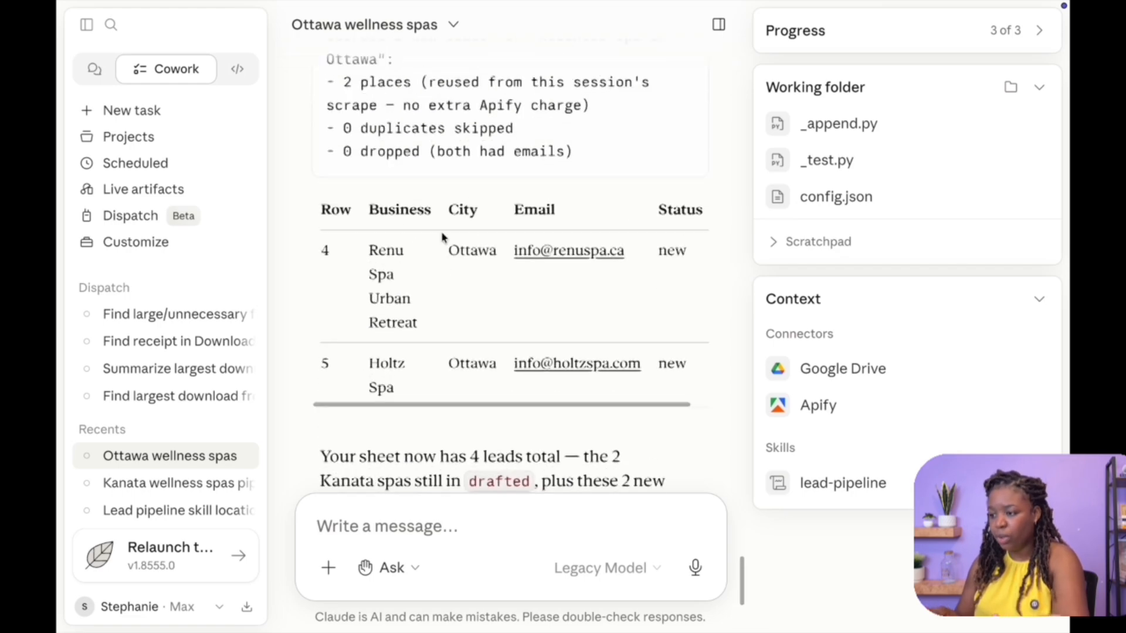
scroll(442, 237, up, 2)
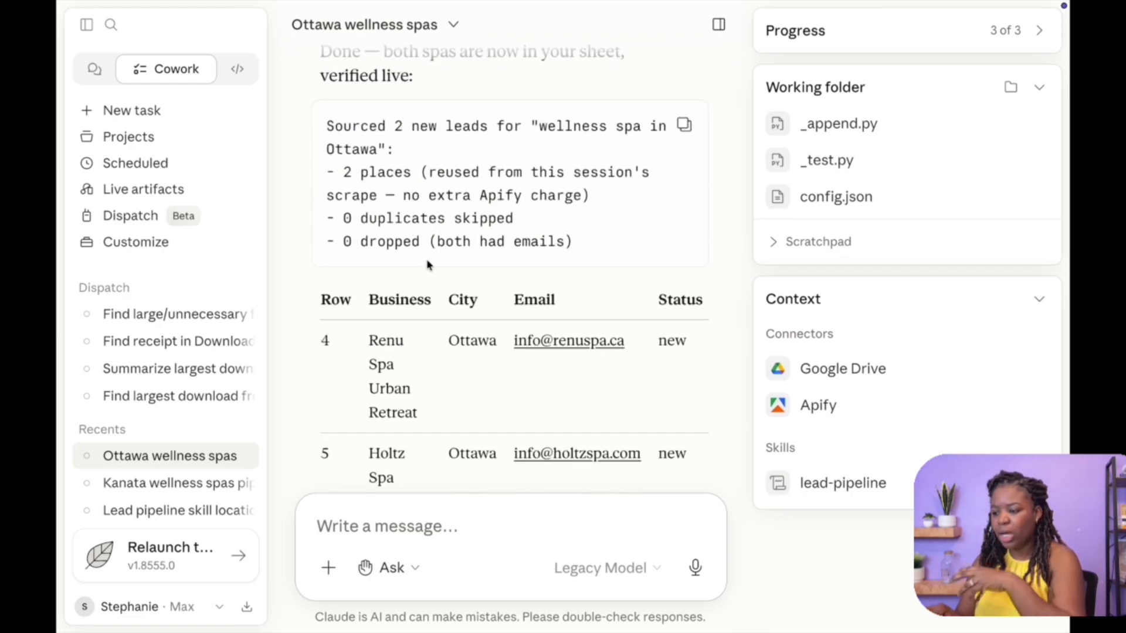
scroll(435, 381, down, 6)
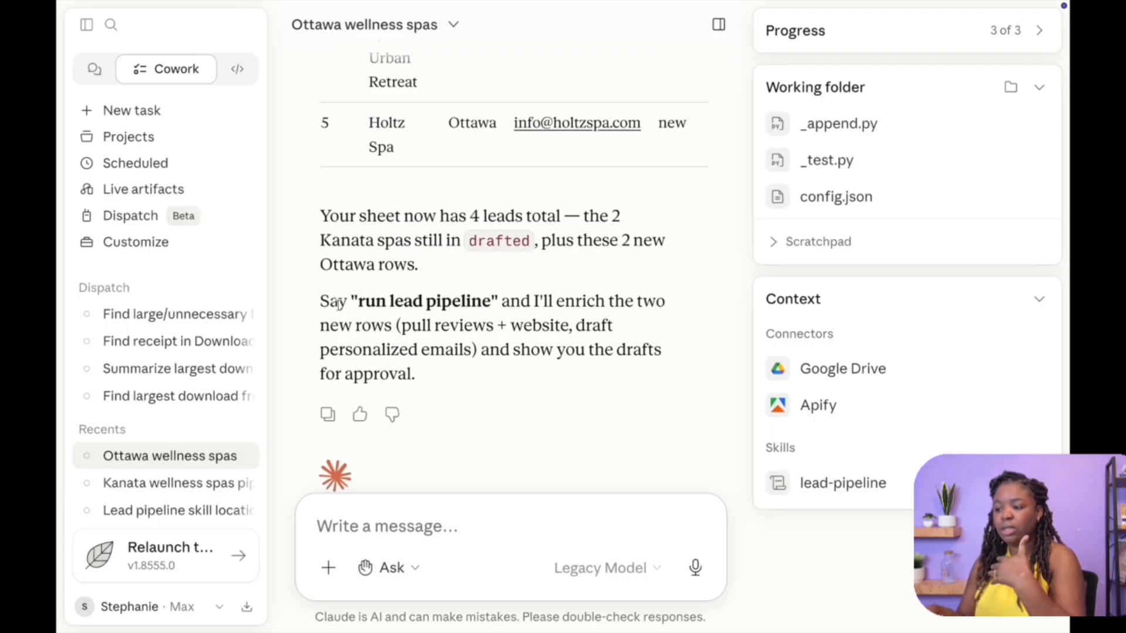
drag(328, 303, 422, 305)
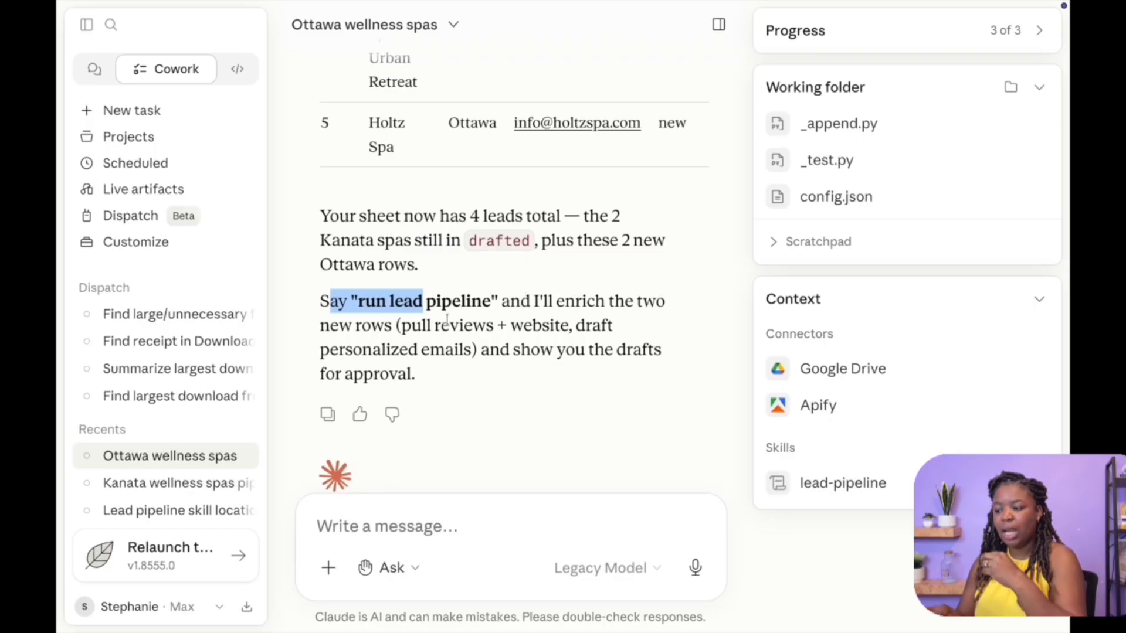
click(411, 327)
drag(411, 326, 624, 329)
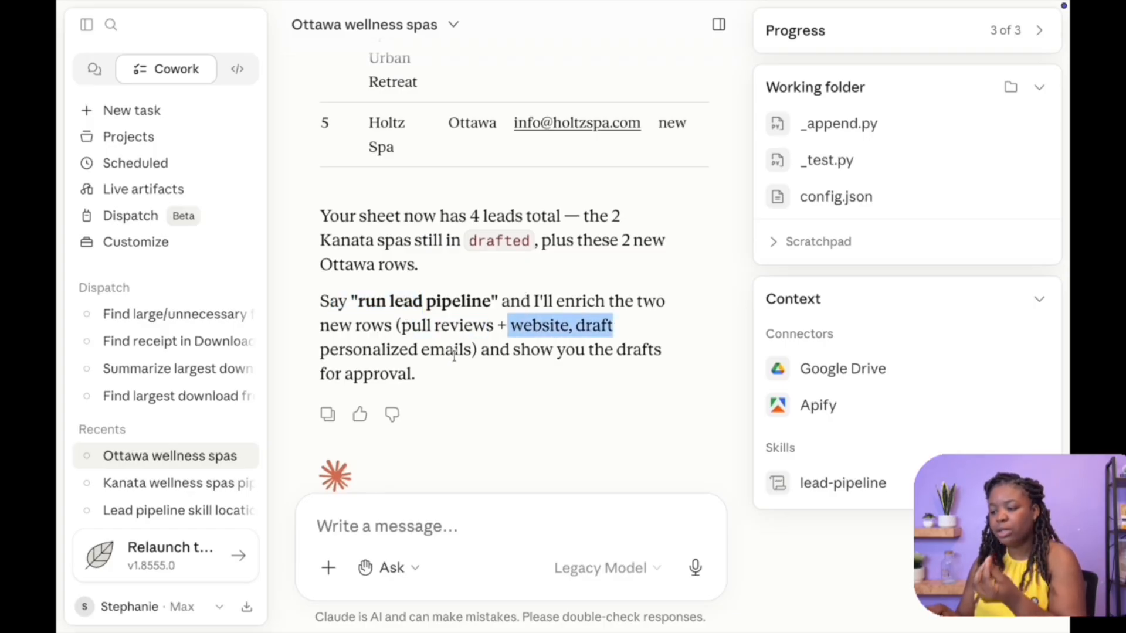
drag(464, 355, 361, 353)
drag(357, 300, 493, 300)
click(335, 526)
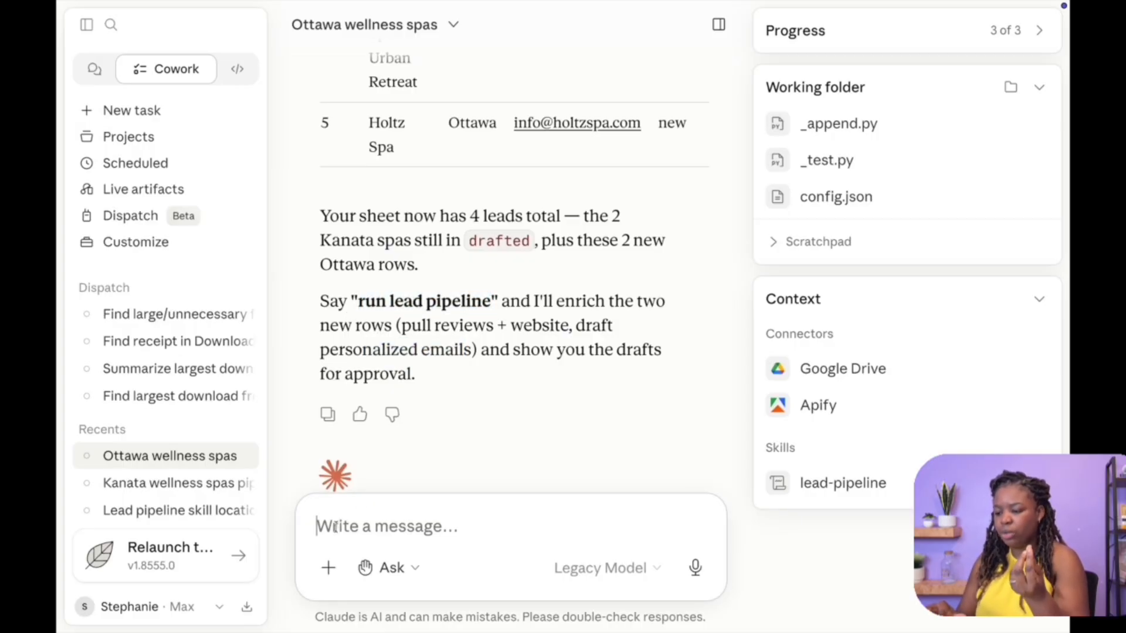
text(run lead pipeline)
key(Return)
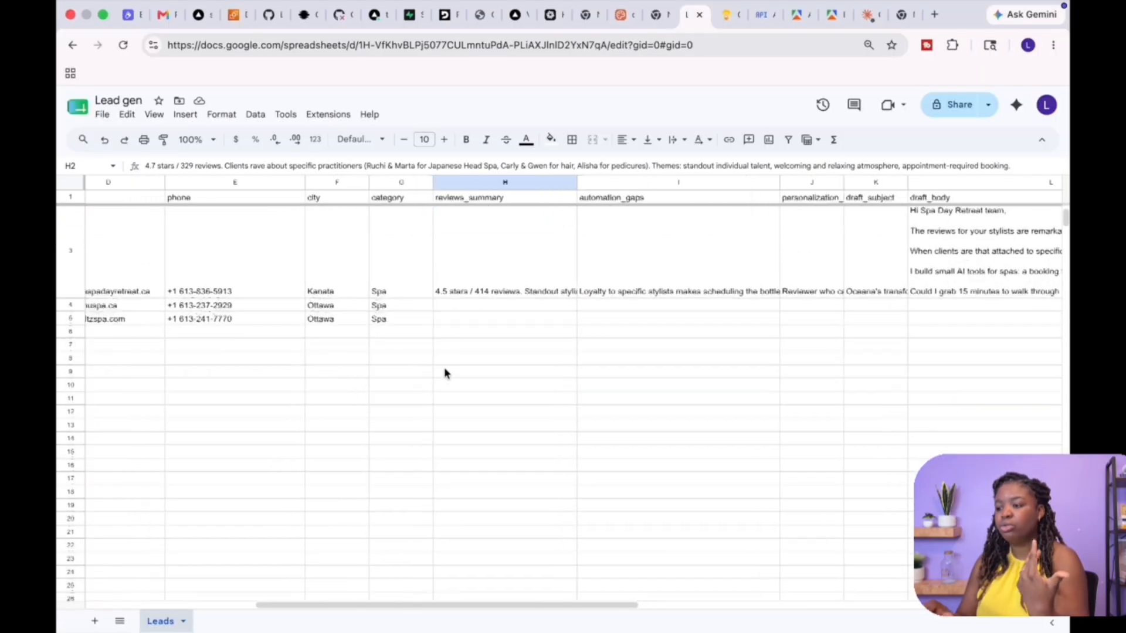
Examine the two new Ottawa rows in the Lead gen sheet across the enrichment and draft columns
scroll(428, 373, left, 2)
scroll(470, 363, up, 2)
click(554, 363)
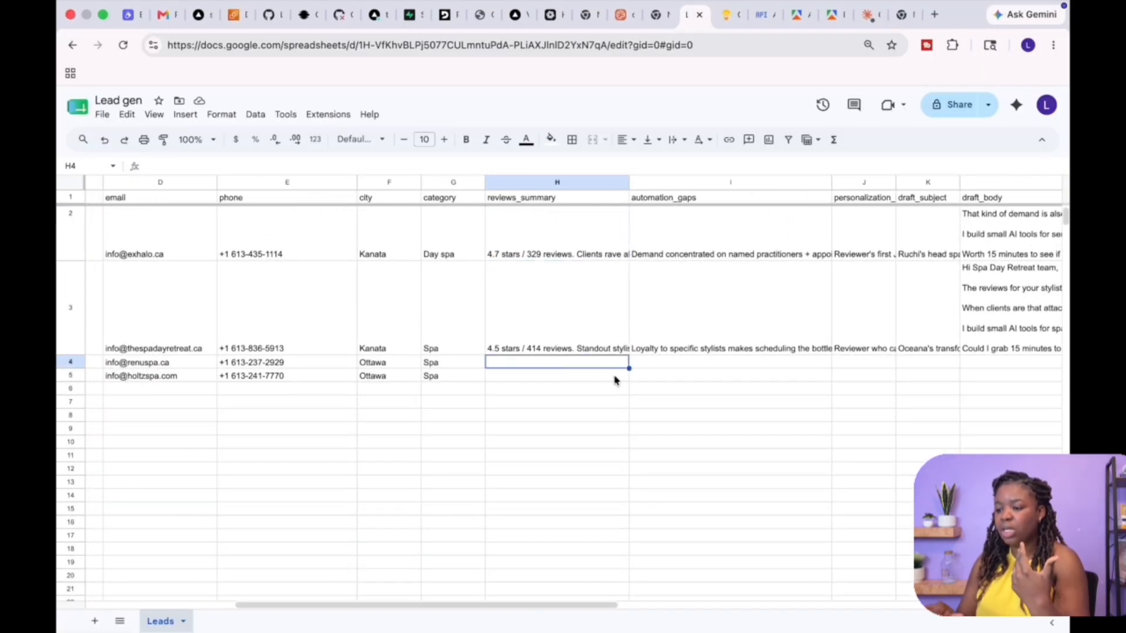
click(695, 365)
scroll(716, 370, right, 5)
click(716, 322)
click(720, 370)
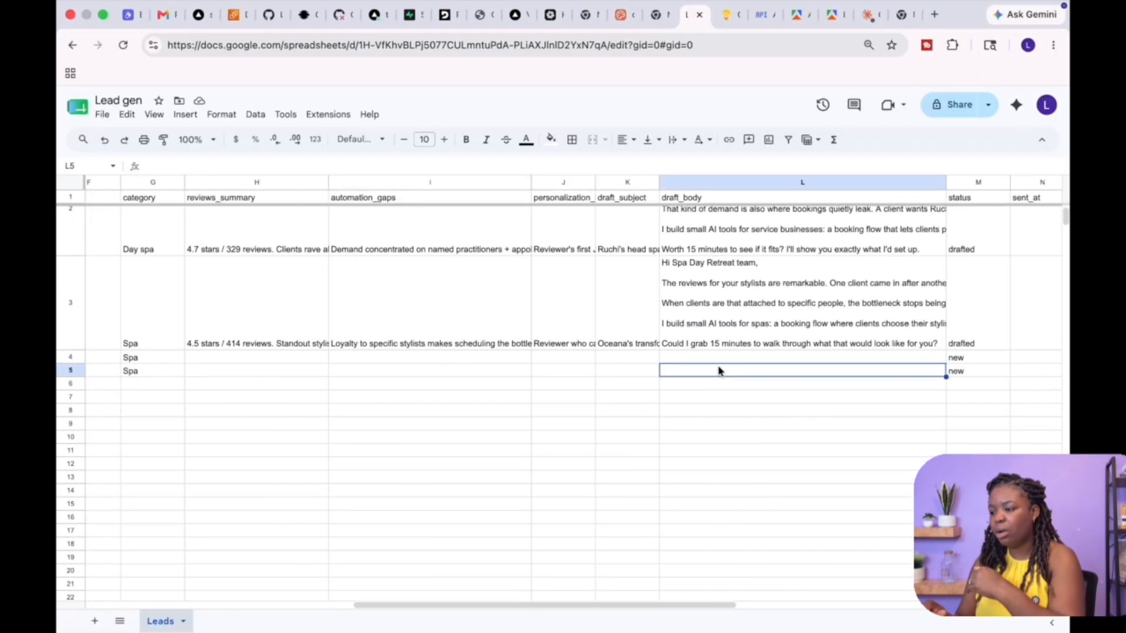
click(715, 295)
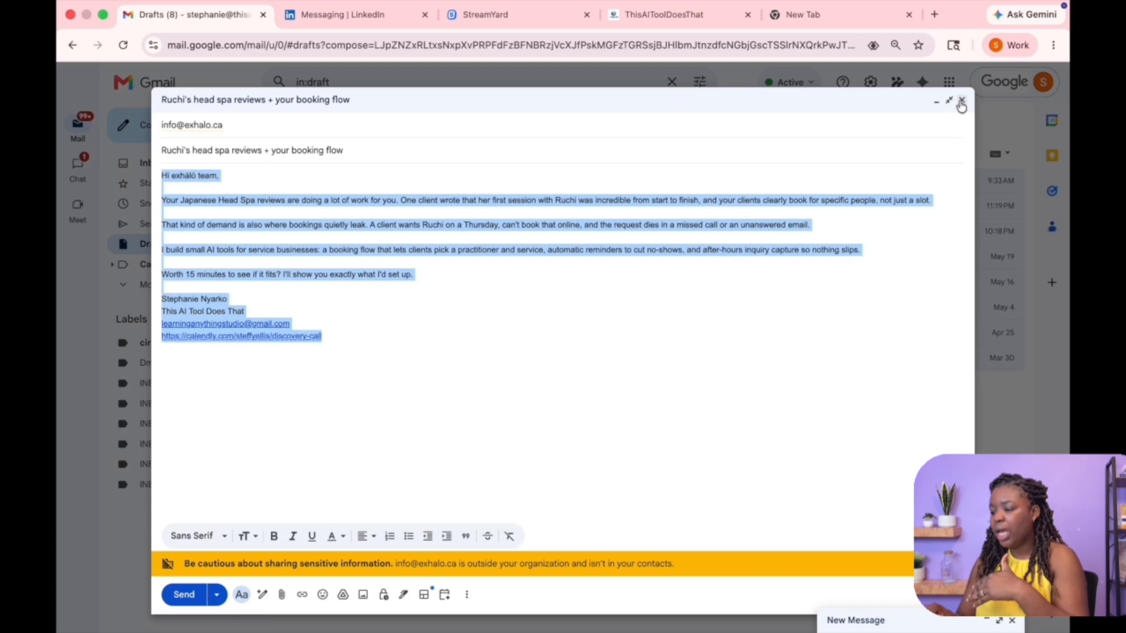
Reopen the "Ruchi's head spa reviews + your booking flow" draft in Gmail and review its body
click(962, 100)
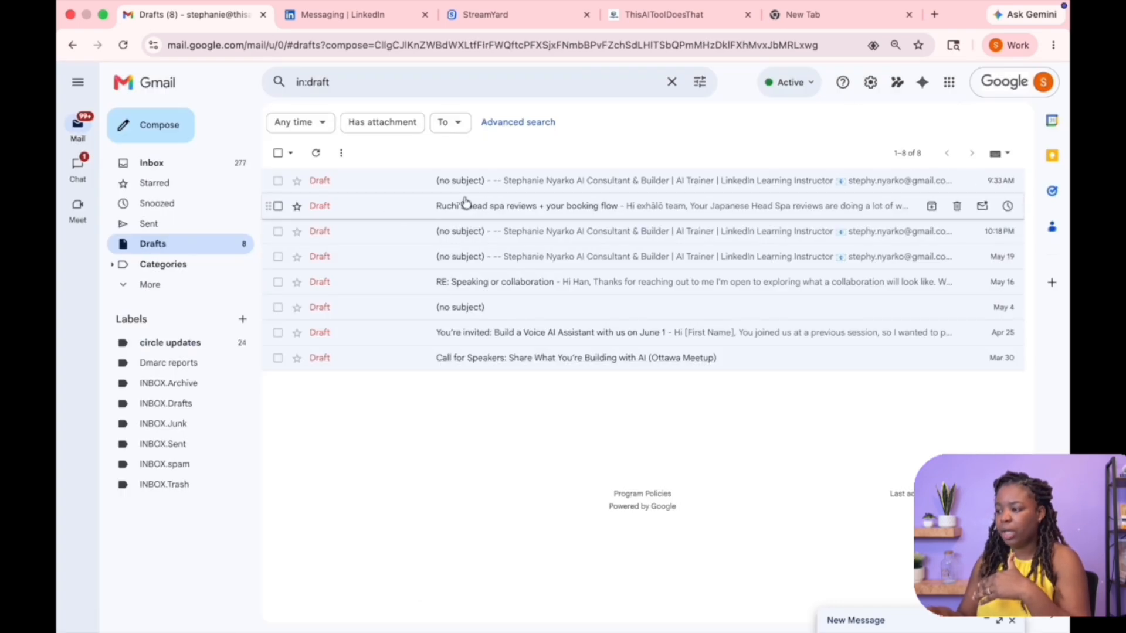
click(542, 206)
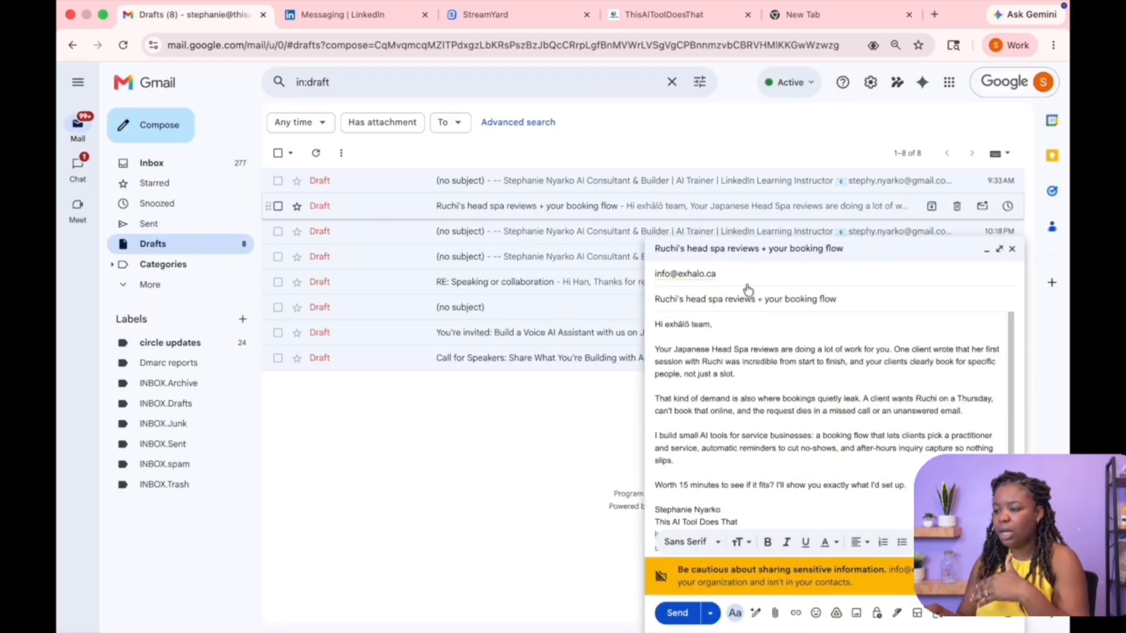
scroll(821, 475, down, 3)
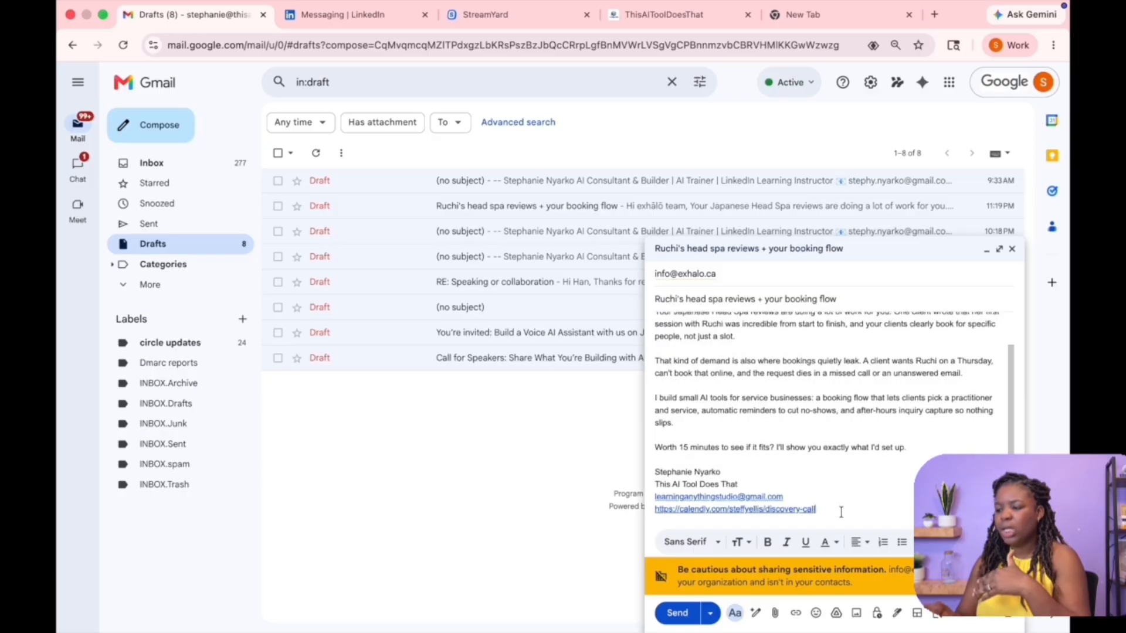
mouse_move(842, 511)
mouse_down()
mouse_move(721, 360)
mouse_move(704, 314)
mouse_up()
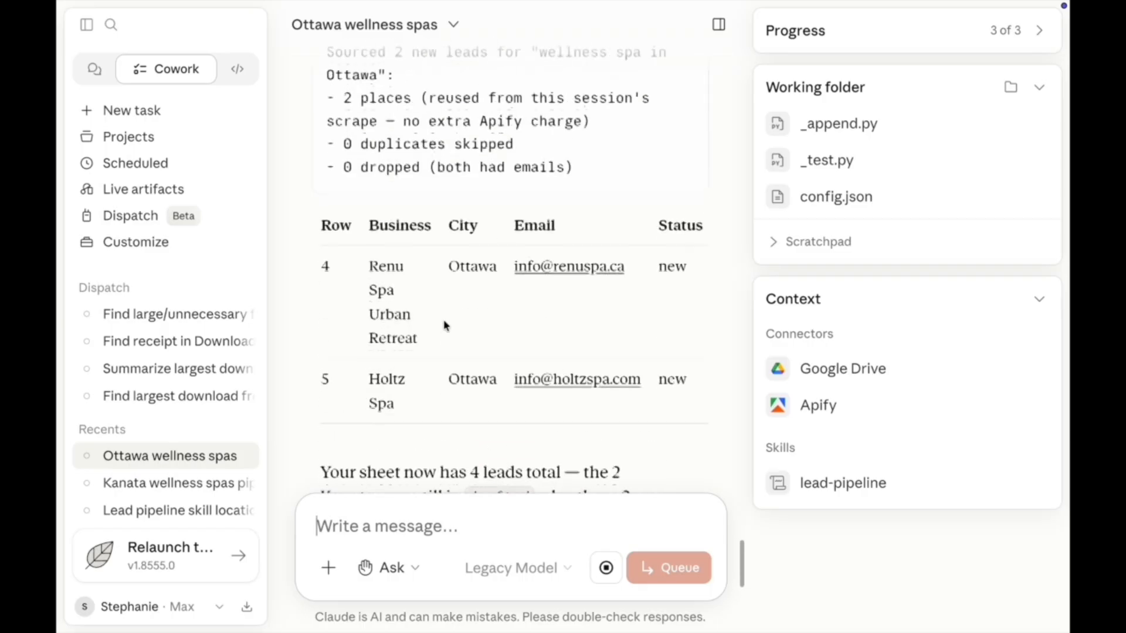
scroll(445, 322, up, 1)
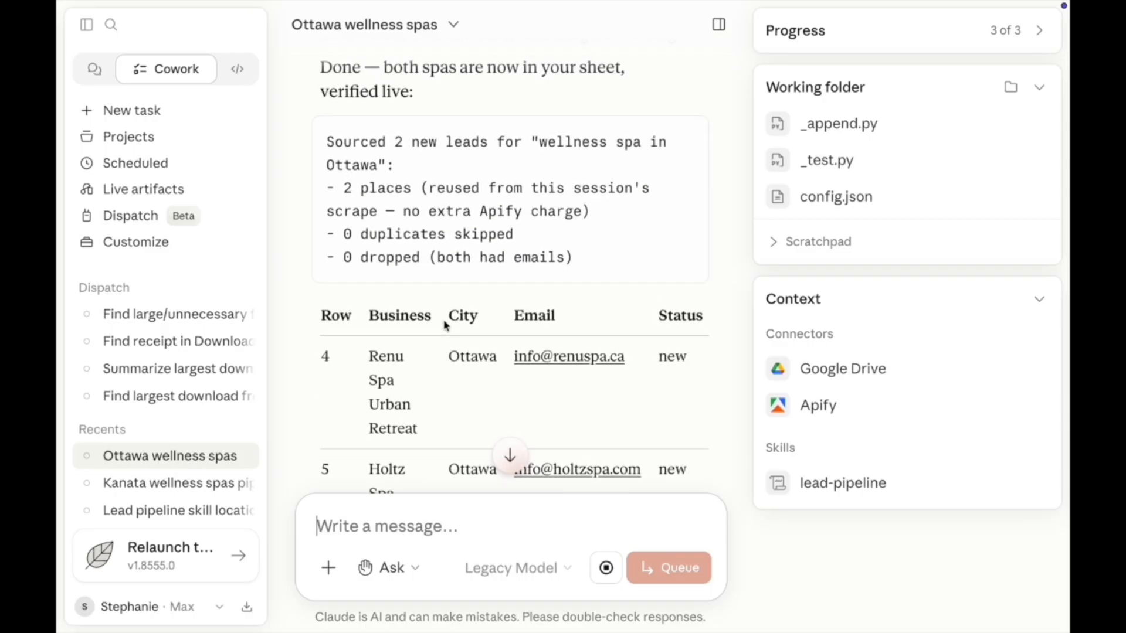
scroll(444, 321, up, 1)
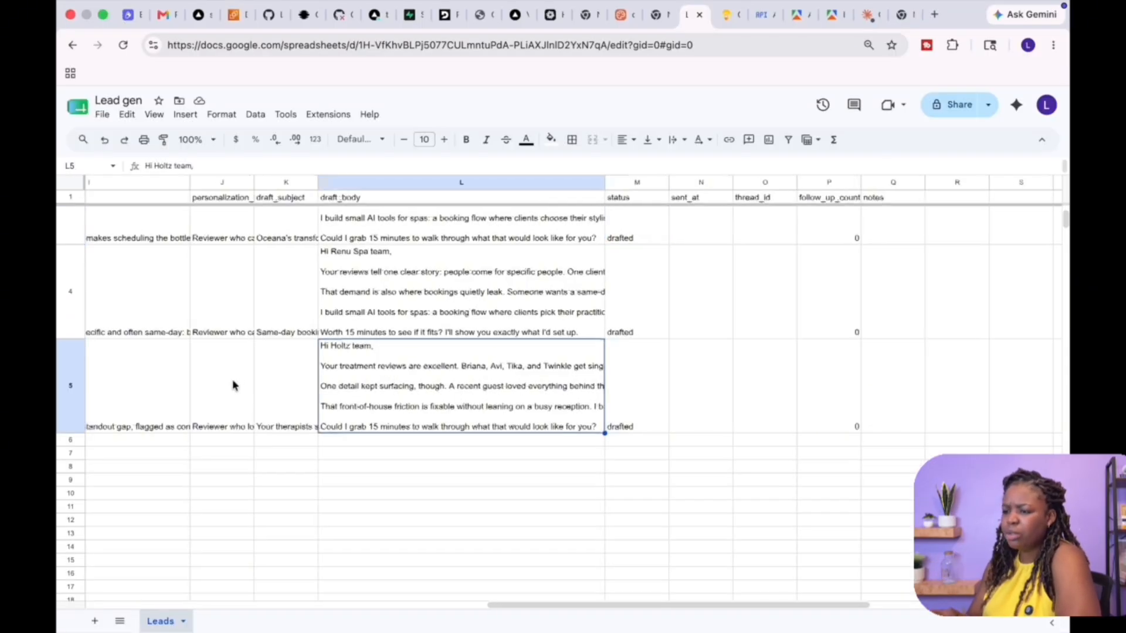
Check the draft_body and status cells for all four leads in the Lead gen sheet
scroll(234, 385, left, 10)
scroll(234, 385, right, 13)
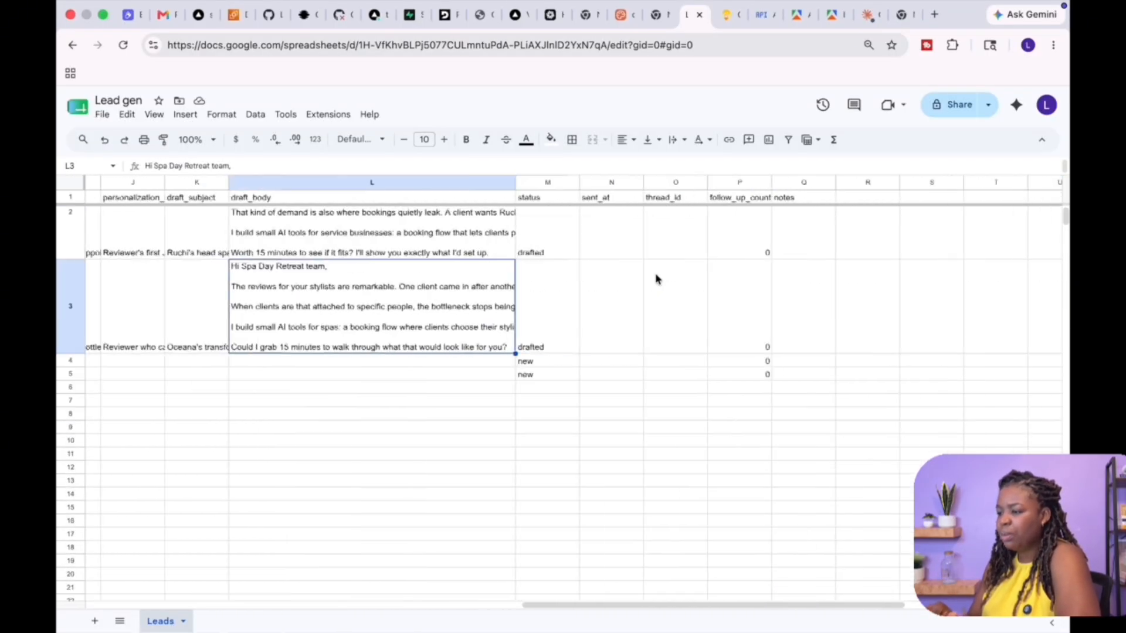
scroll(657, 279, right, 1)
scroll(657, 279, up, 2)
scroll(657, 279, left, 1)
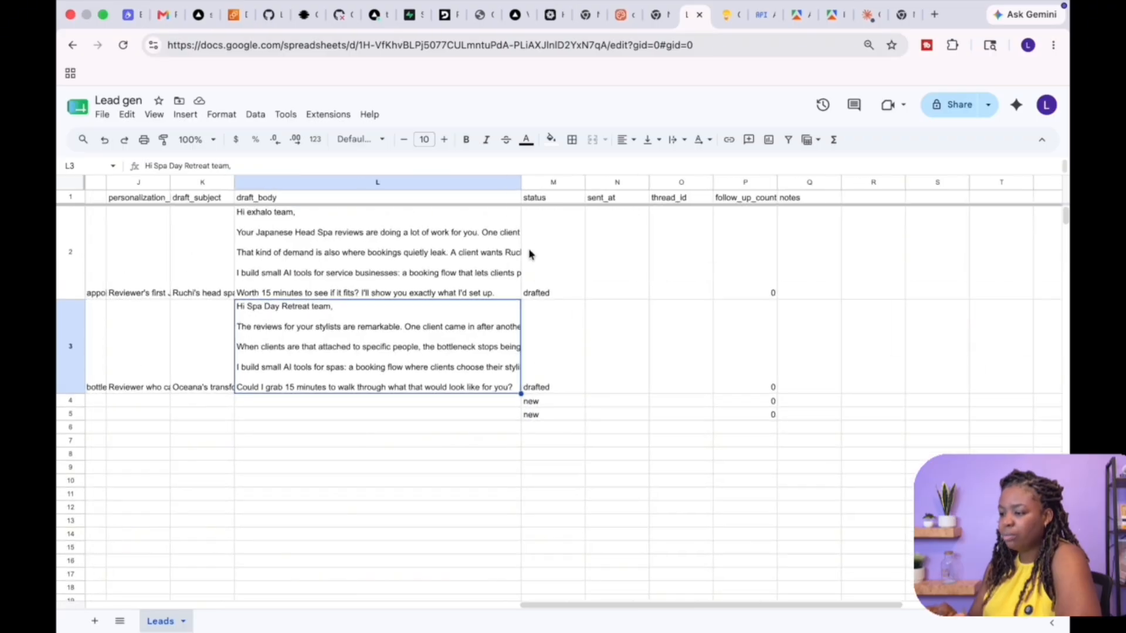
click(534, 291)
click(535, 370)
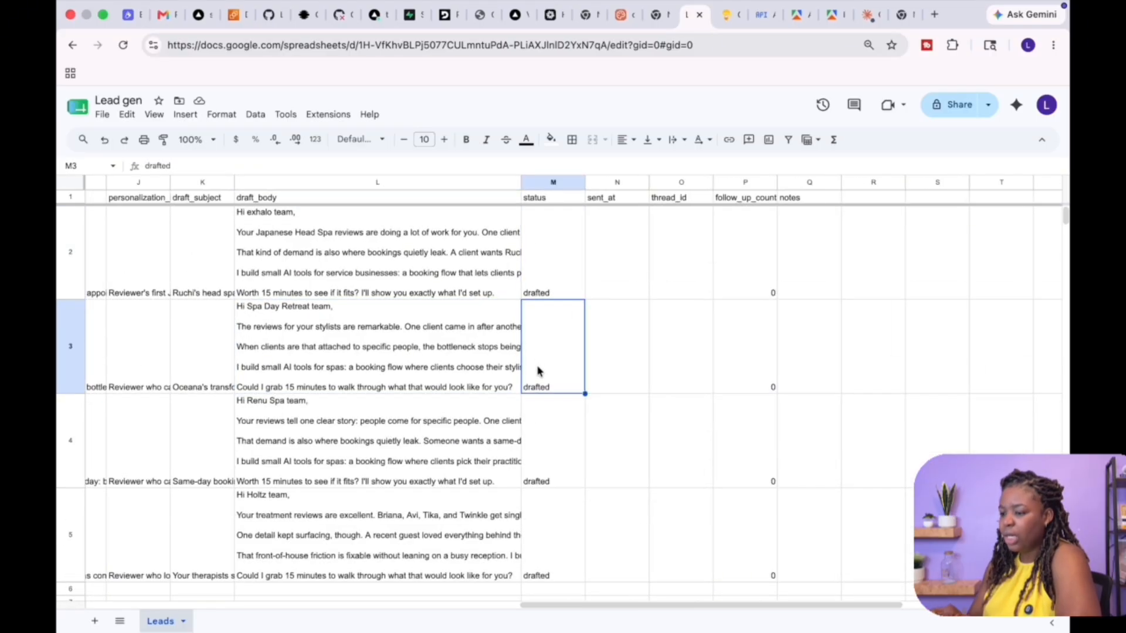
scroll(488, 441, down, 3)
scroll(488, 441, left, 1)
click(385, 374)
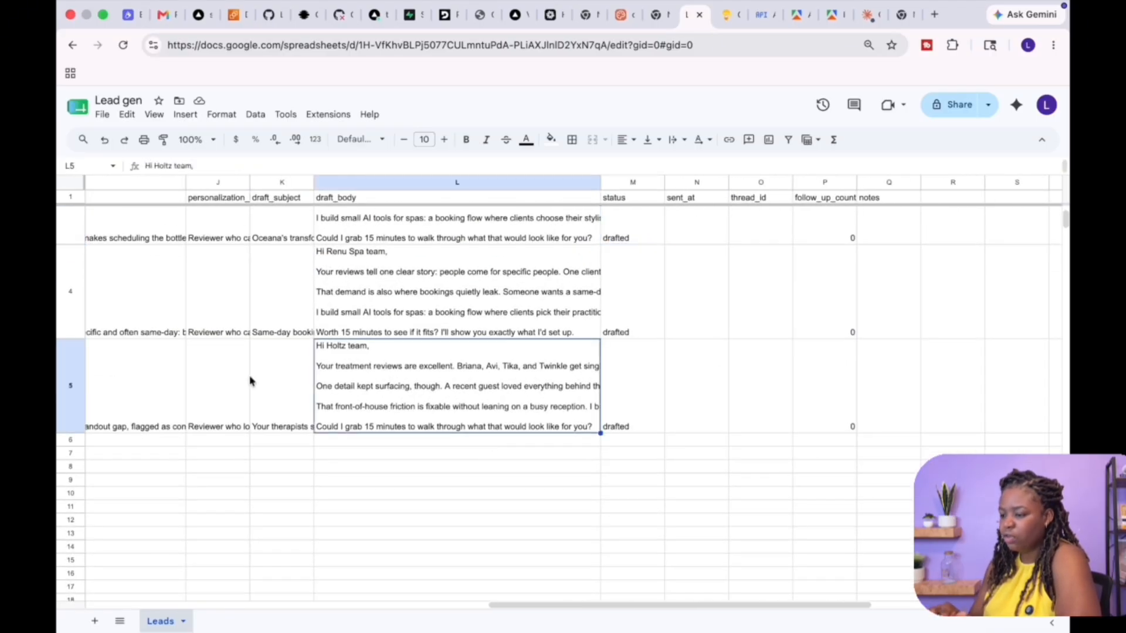
scroll(233, 384, left, 12)
scroll(234, 384, right, 10)
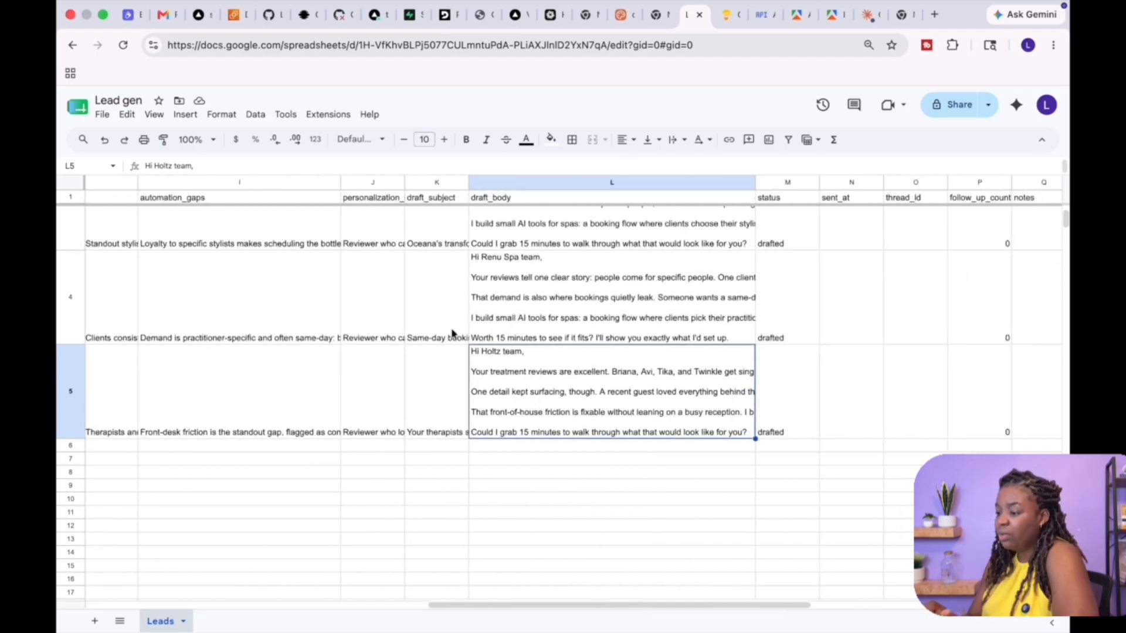
Expand the Holtz Spa draft_body cell and read its email text paragraph by paragraph
double_click(602, 434)
double_click(620, 369)
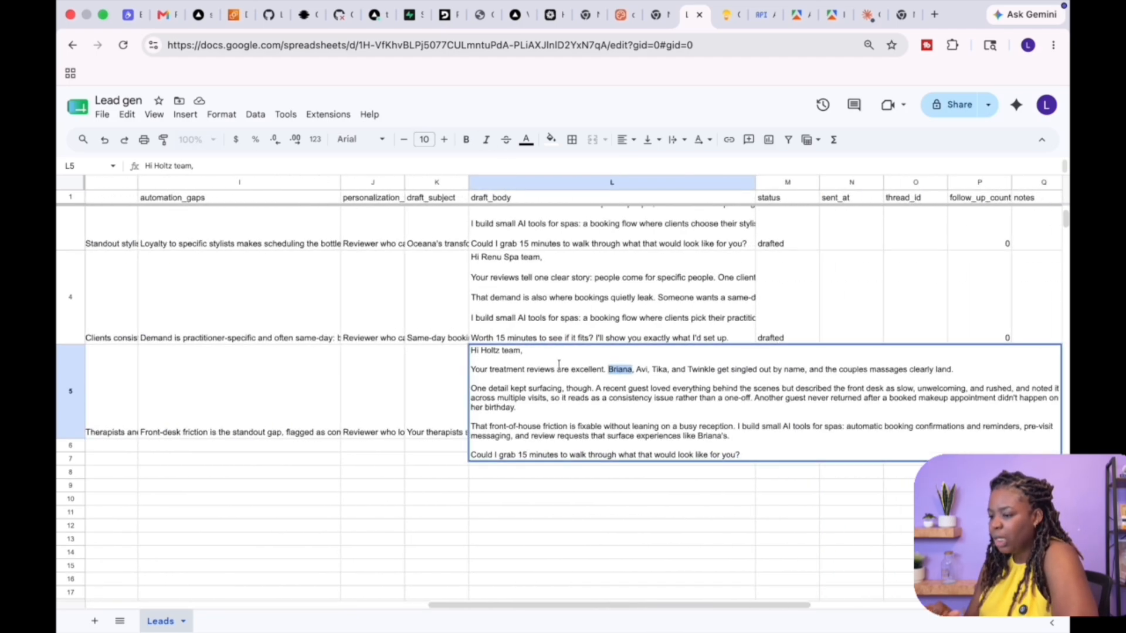
click(556, 369)
double_click(623, 370)
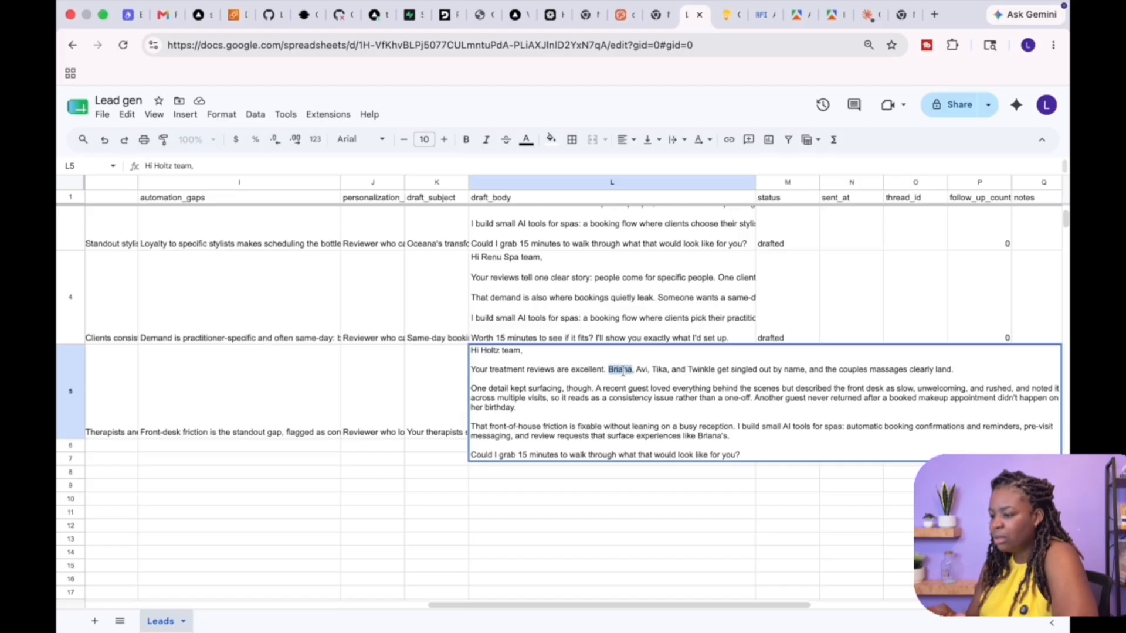
click(656, 371)
double_click(707, 371)
click(761, 371)
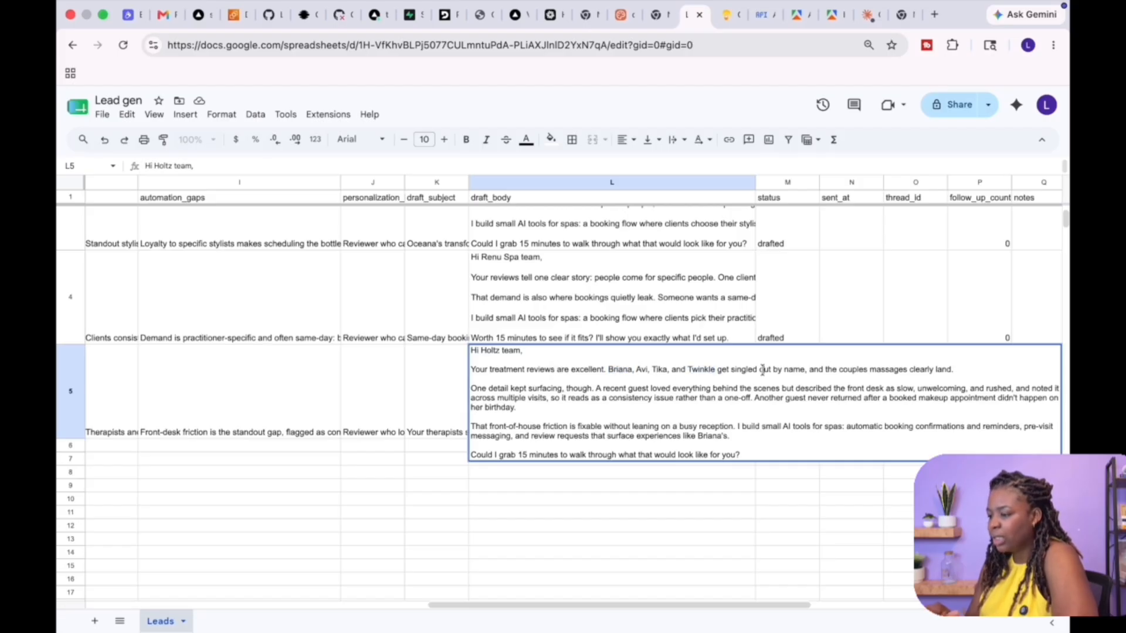
double_click(898, 369)
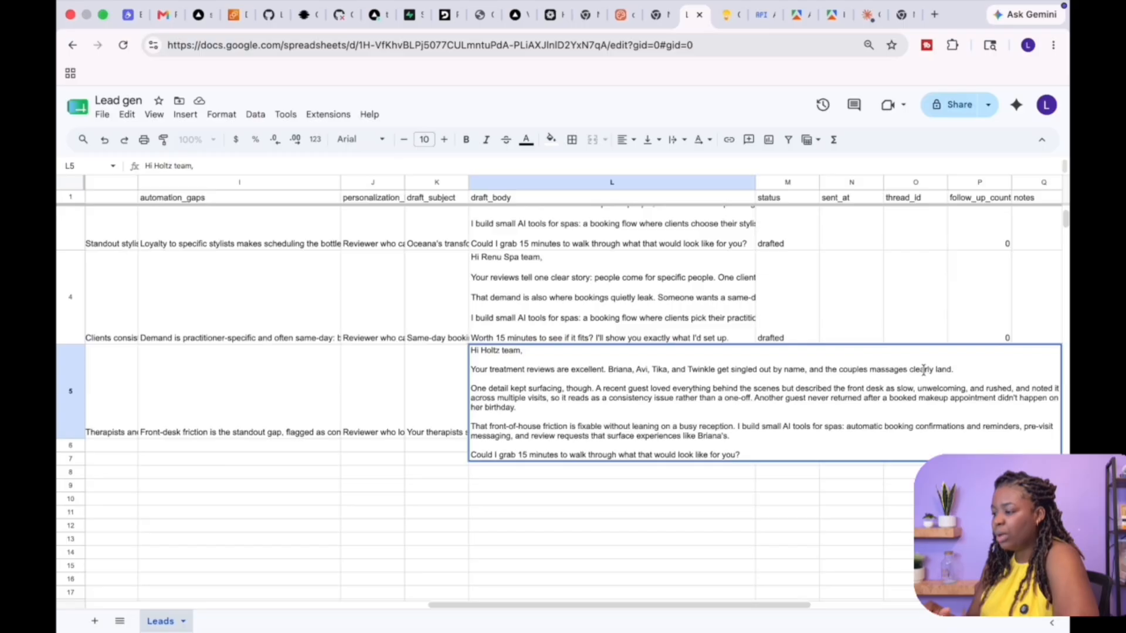
double_click(923, 369)
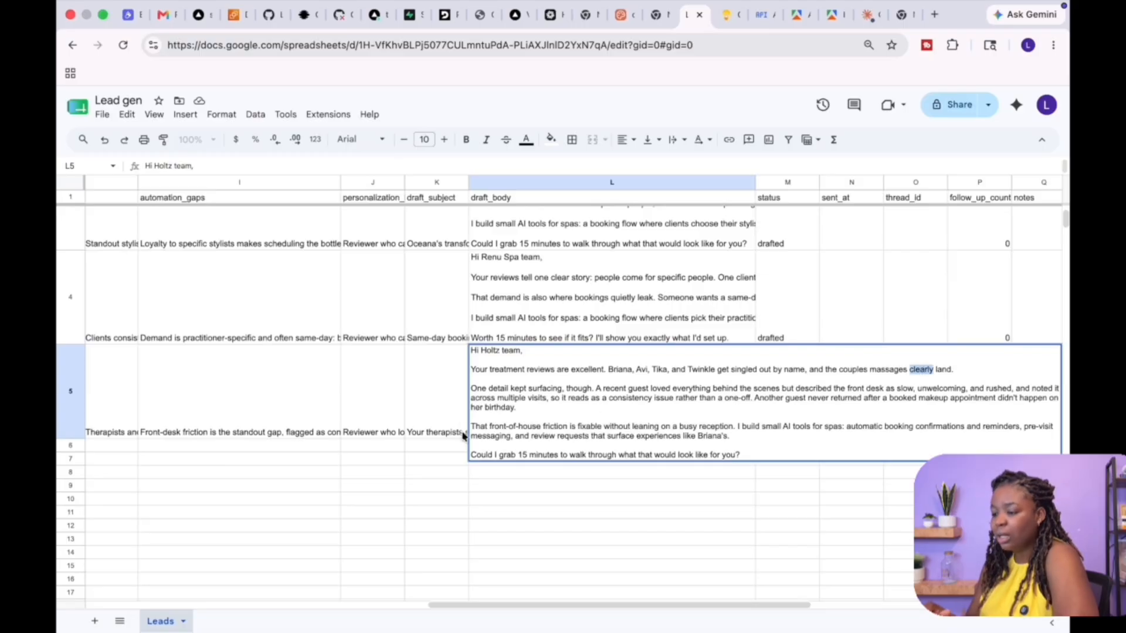
double_click(579, 389)
click(669, 389)
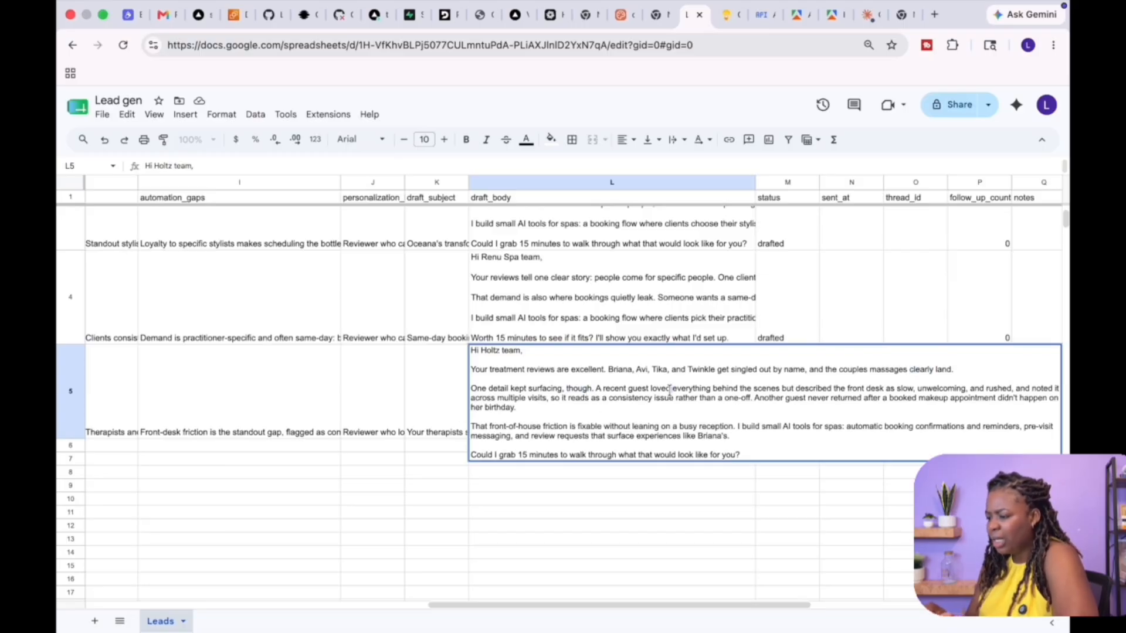
click(782, 388)
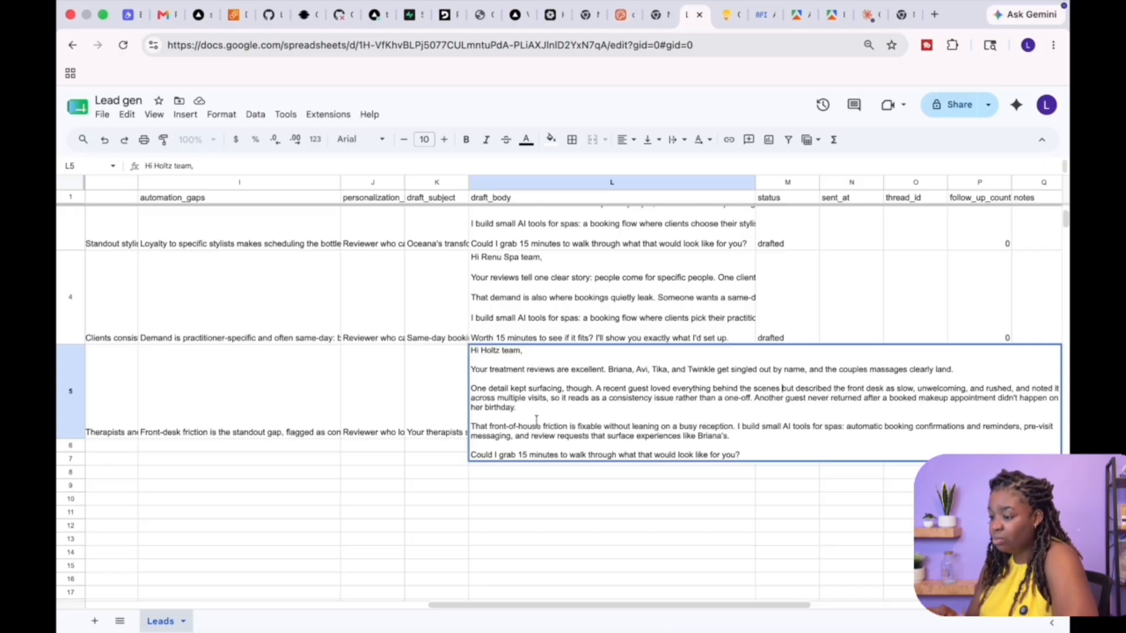
drag(530, 408, 463, 390)
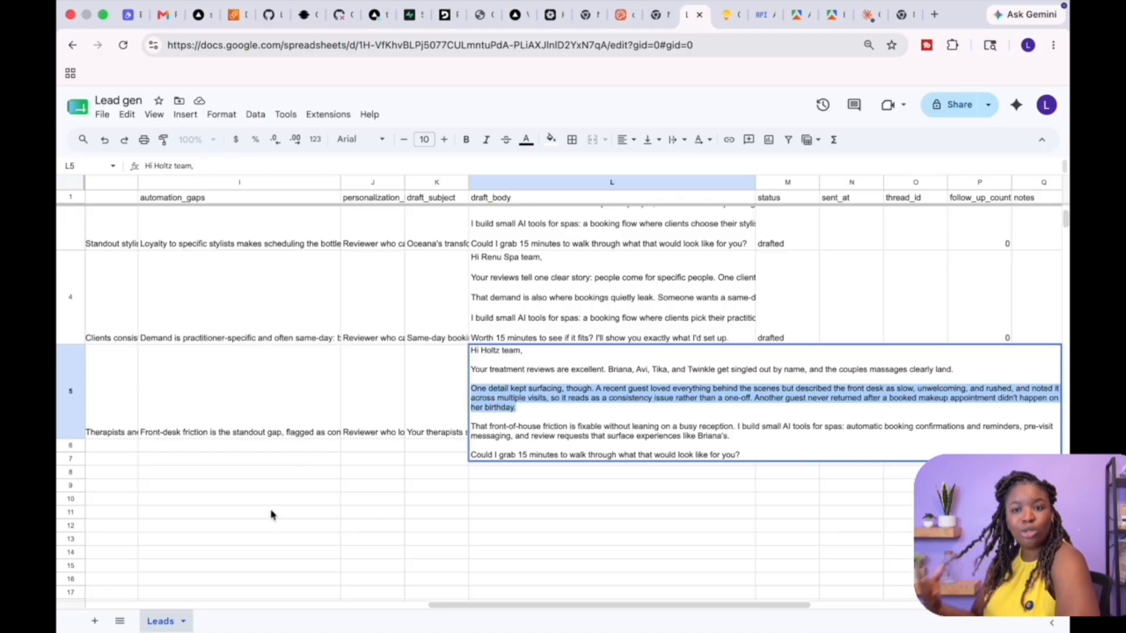
Review the status cell of each lead row in the sheet
click(361, 429)
click(591, 383)
scroll(704, 390, right, 5)
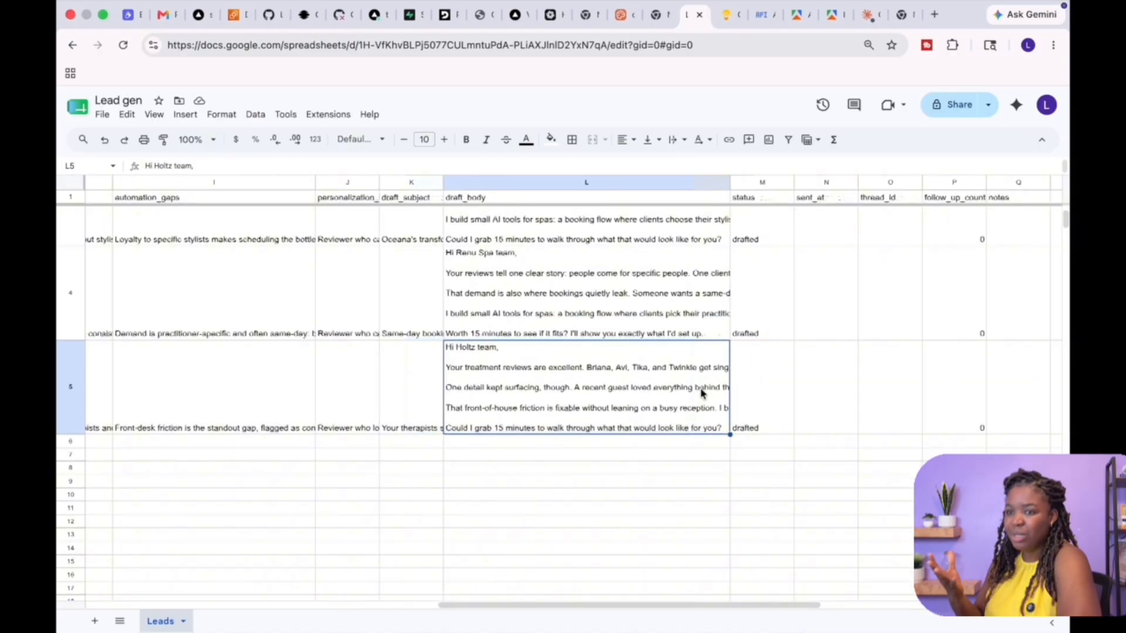
click(519, 233)
click(522, 377)
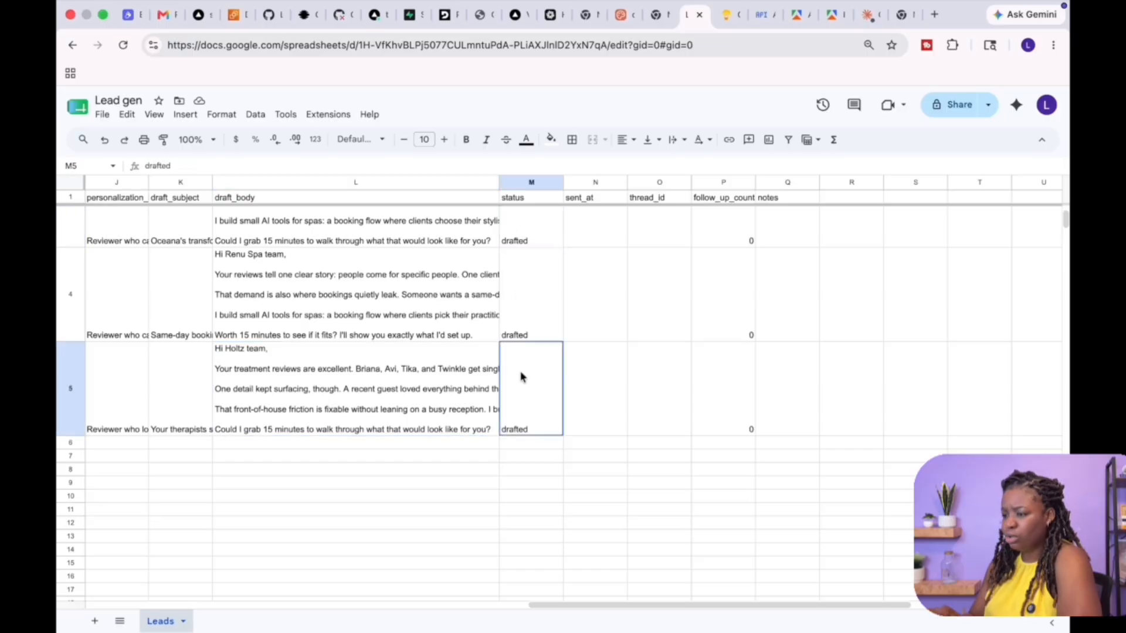
scroll(521, 260, up, 3)
click(521, 260)
click(521, 360)
click(524, 443)
click(521, 514)
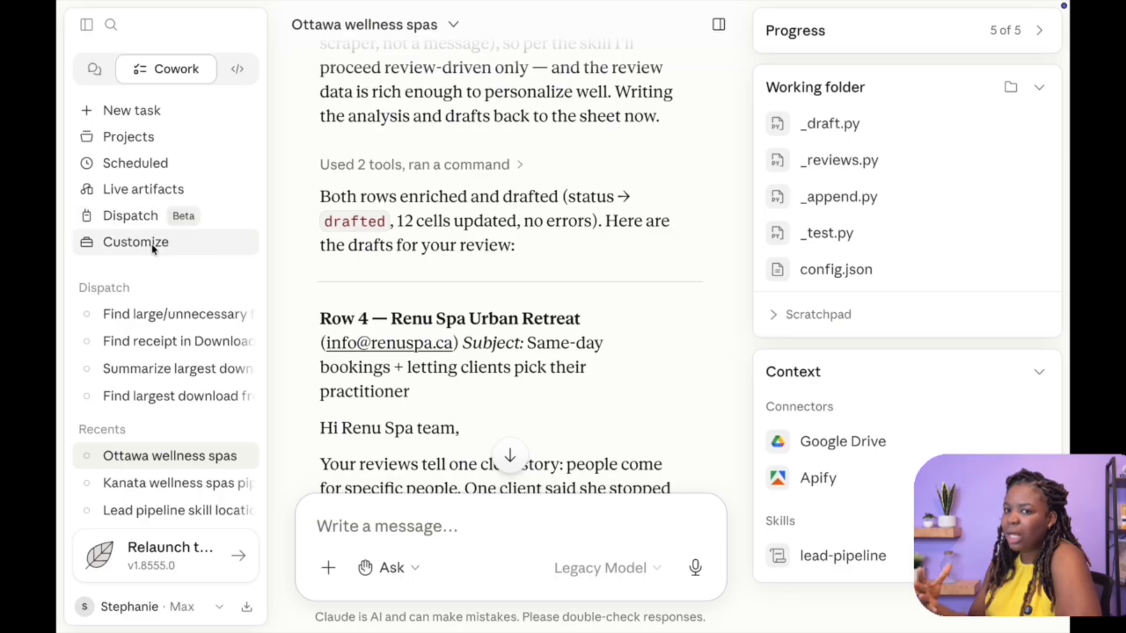
Open the lead-pipeline skill in Customize and expand the built-in skills list
click(151, 247)
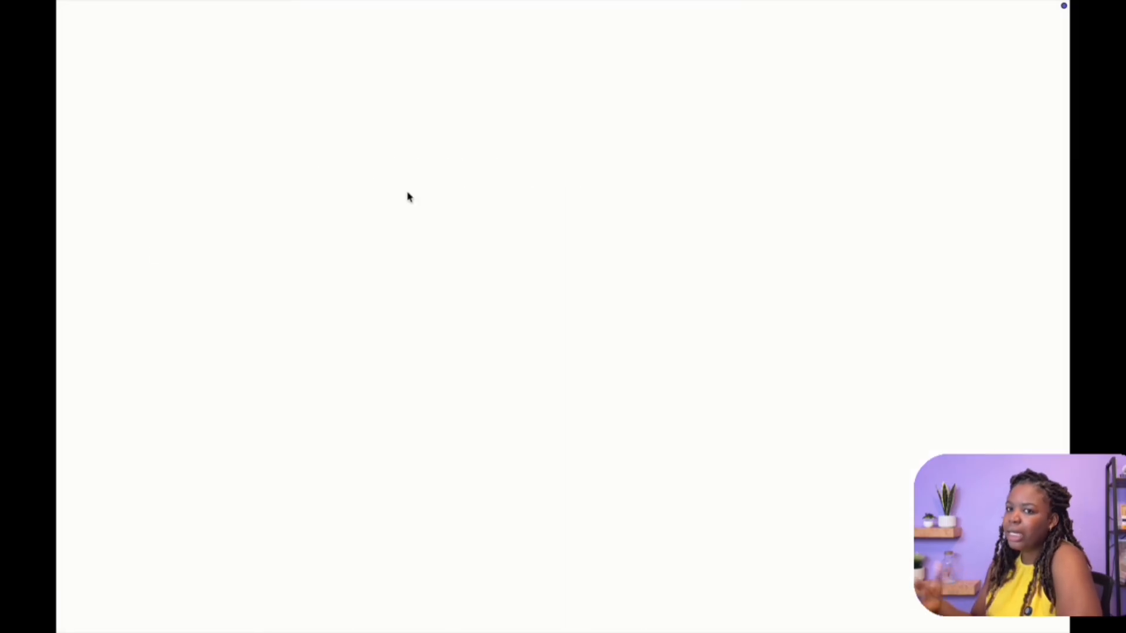
click(468, 450)
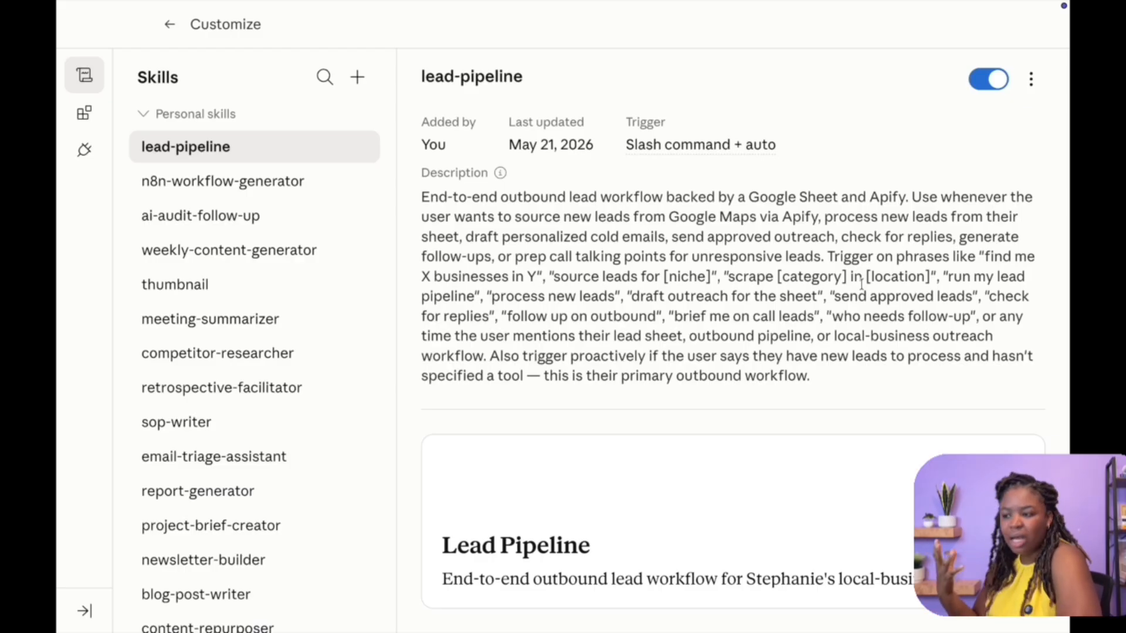
click(146, 117)
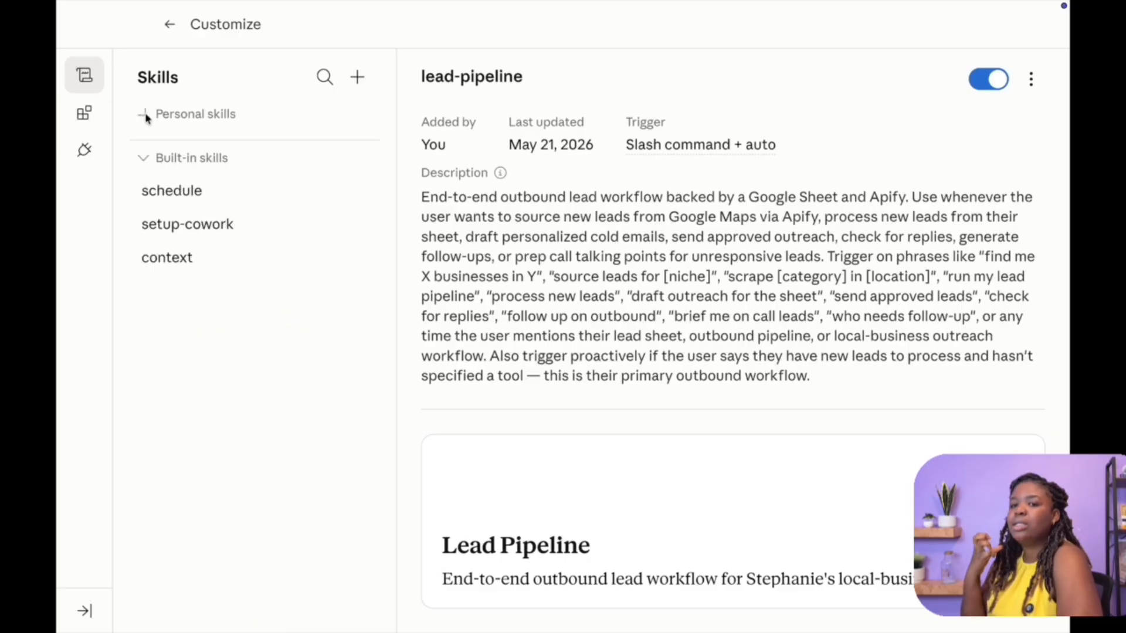
Collapse the built-in skills group and expand the personal skills list
click(143, 159)
click(143, 158)
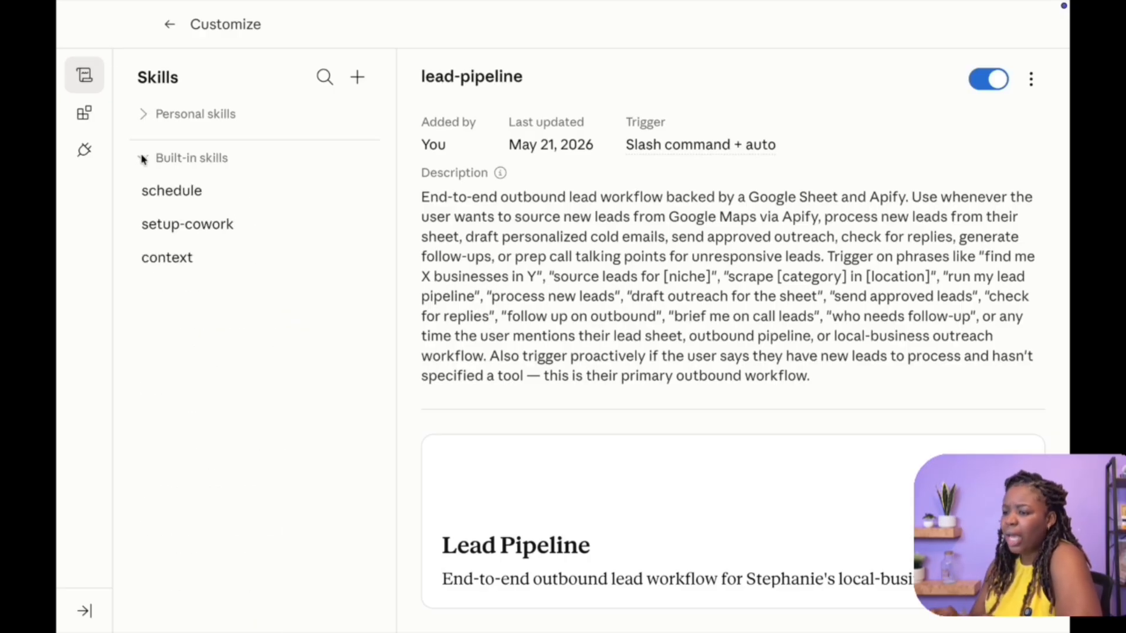
click(144, 114)
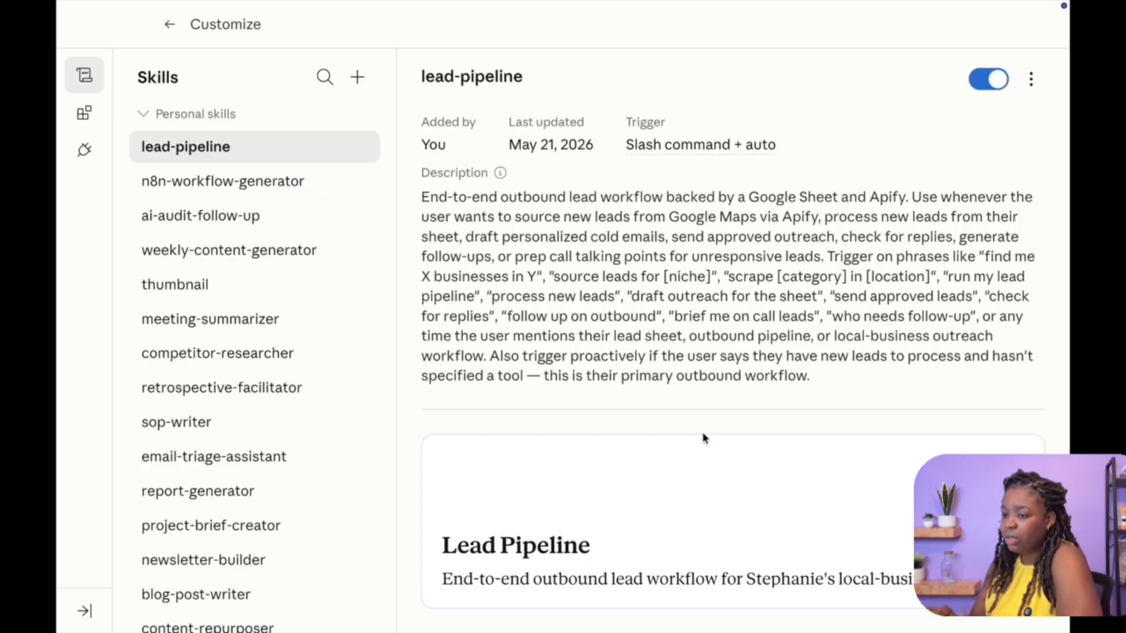
Switch to the Lead gen sheet, open its Apps Script project, and scroll through the webhook code
key(super+Tab)
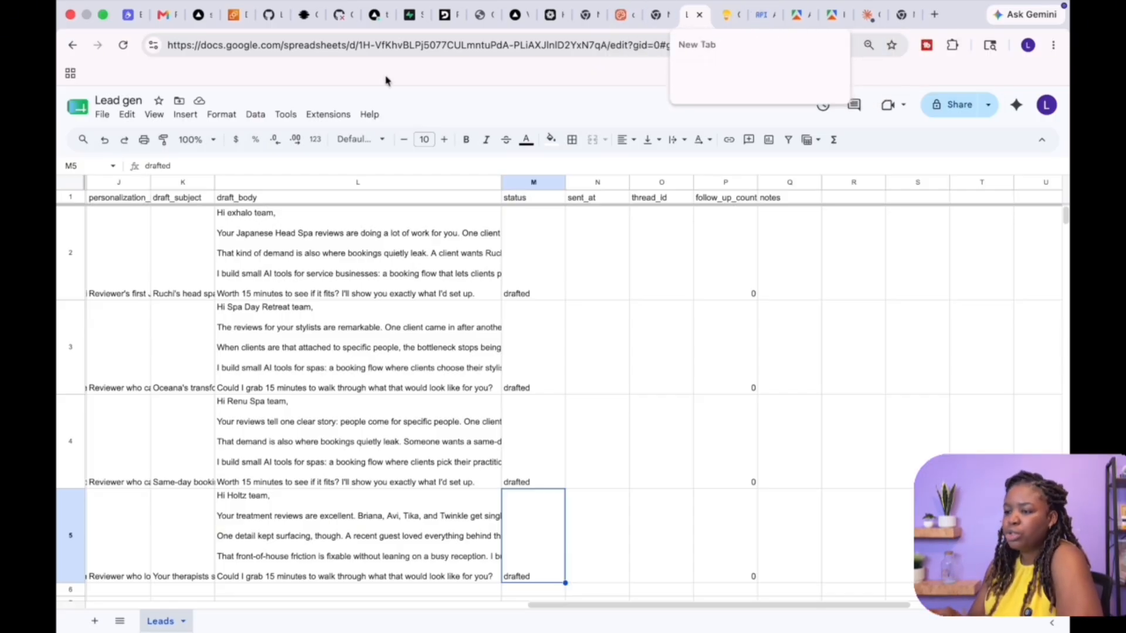
click(318, 115)
click(342, 176)
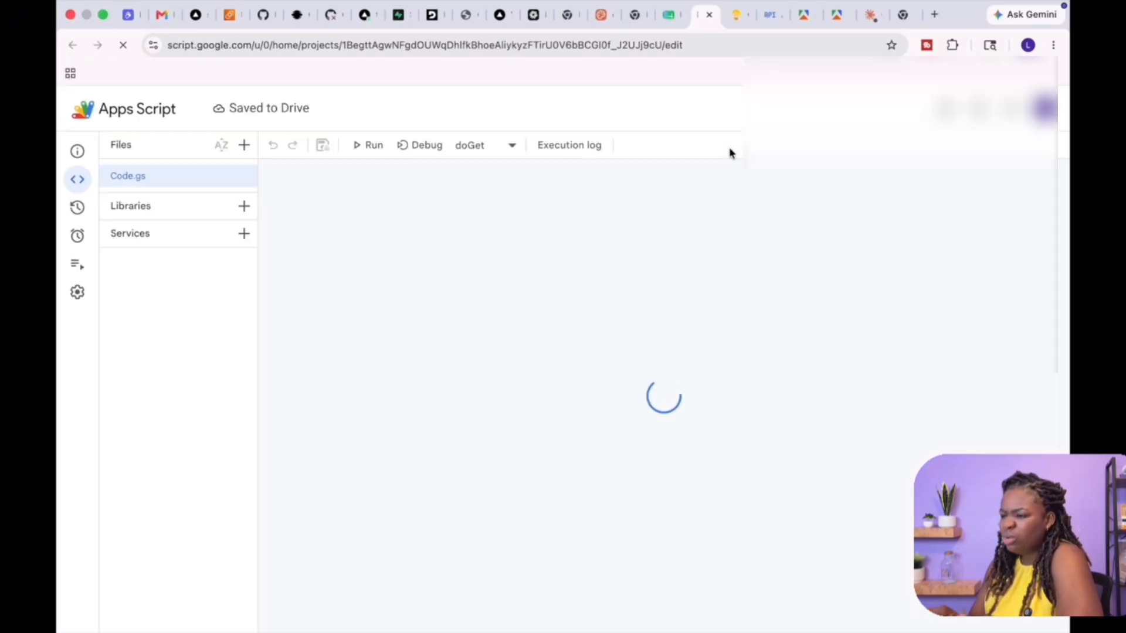
scroll(410, 332, down, 2)
scroll(410, 331, down, 6)
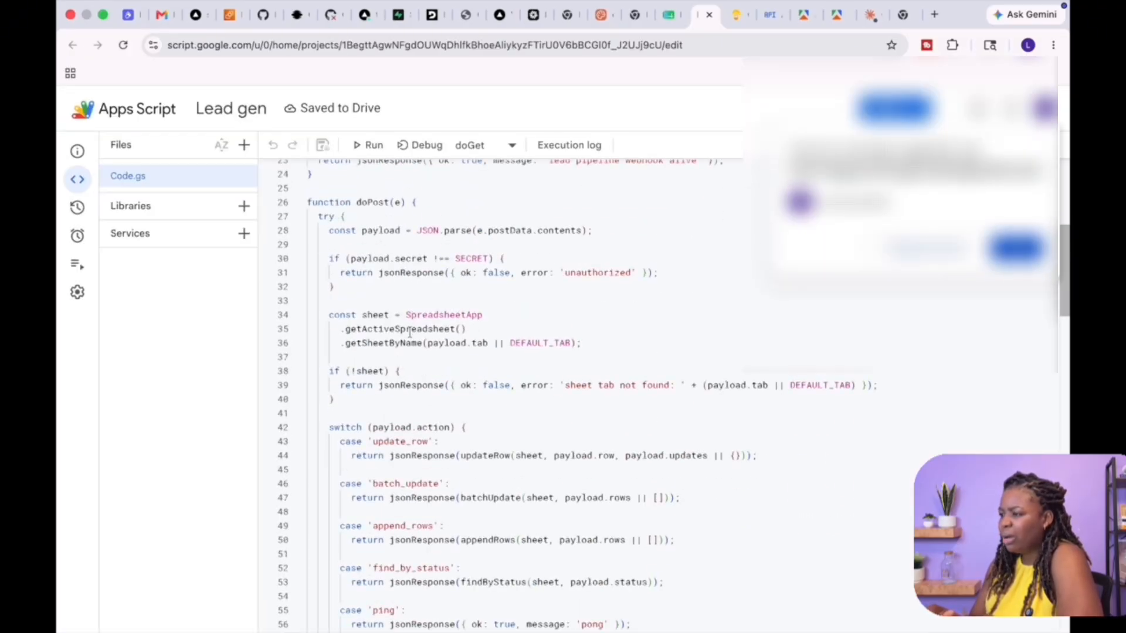
scroll(475, 445, down, 3)
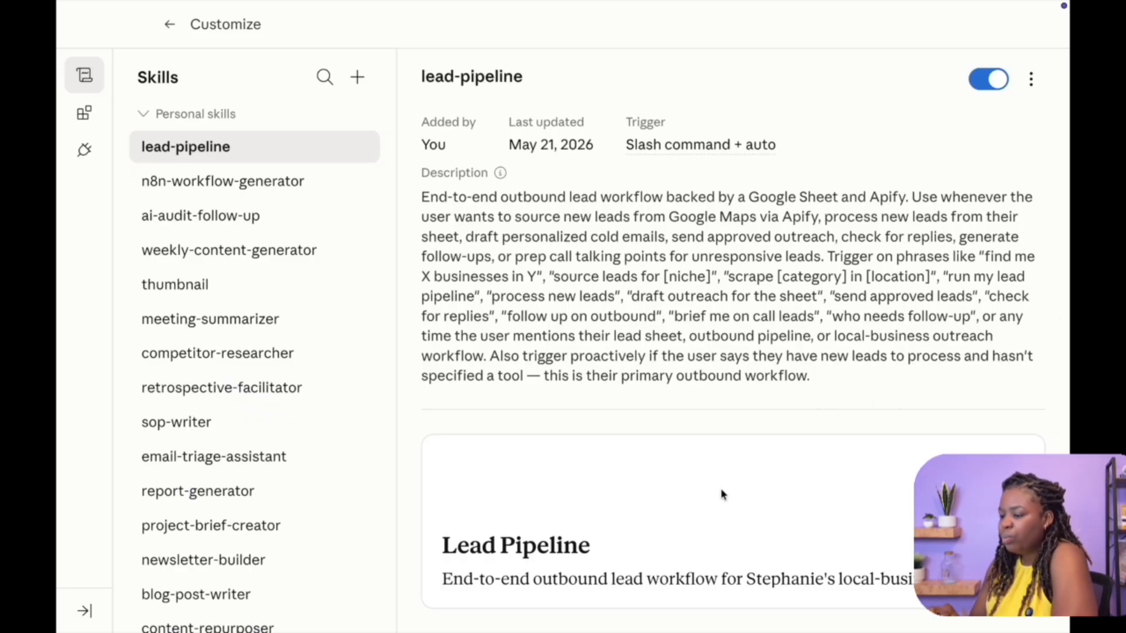
Briefly open and close the lead-pipeline instructions editor, then browse the thumbnail and competitor-researcher skills
double_click(610, 316)
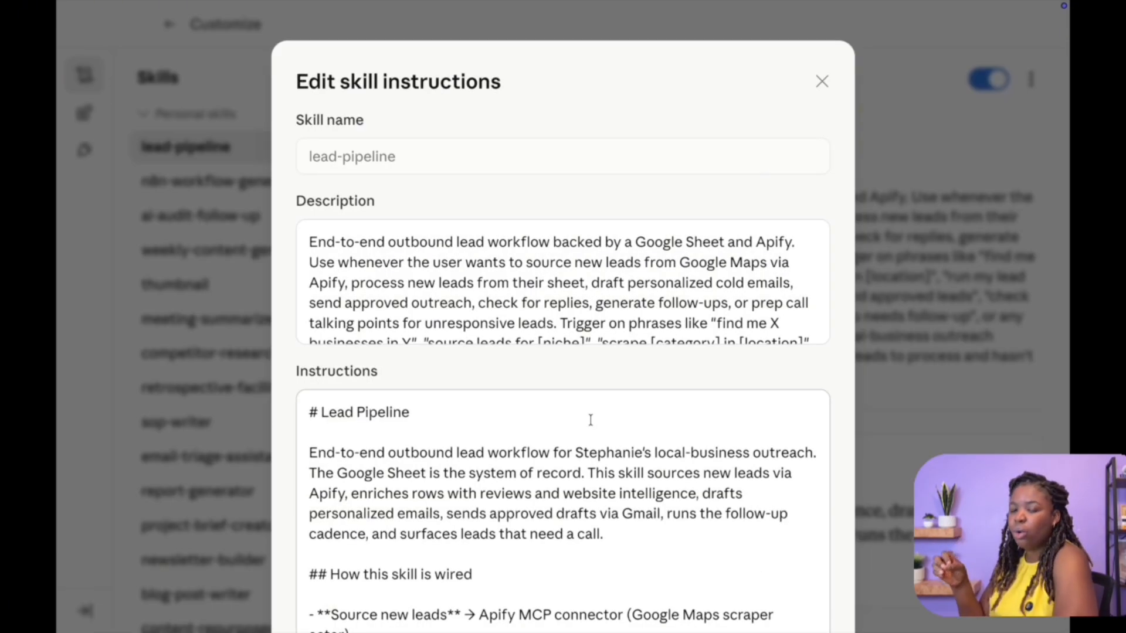
click(822, 82)
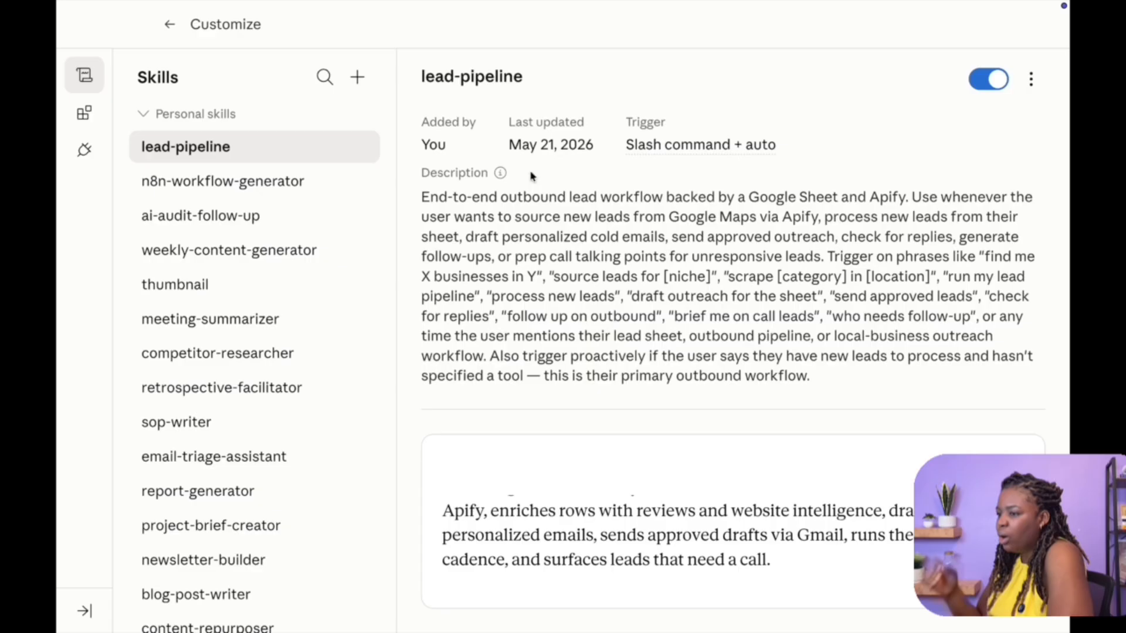
click(284, 258)
click(211, 288)
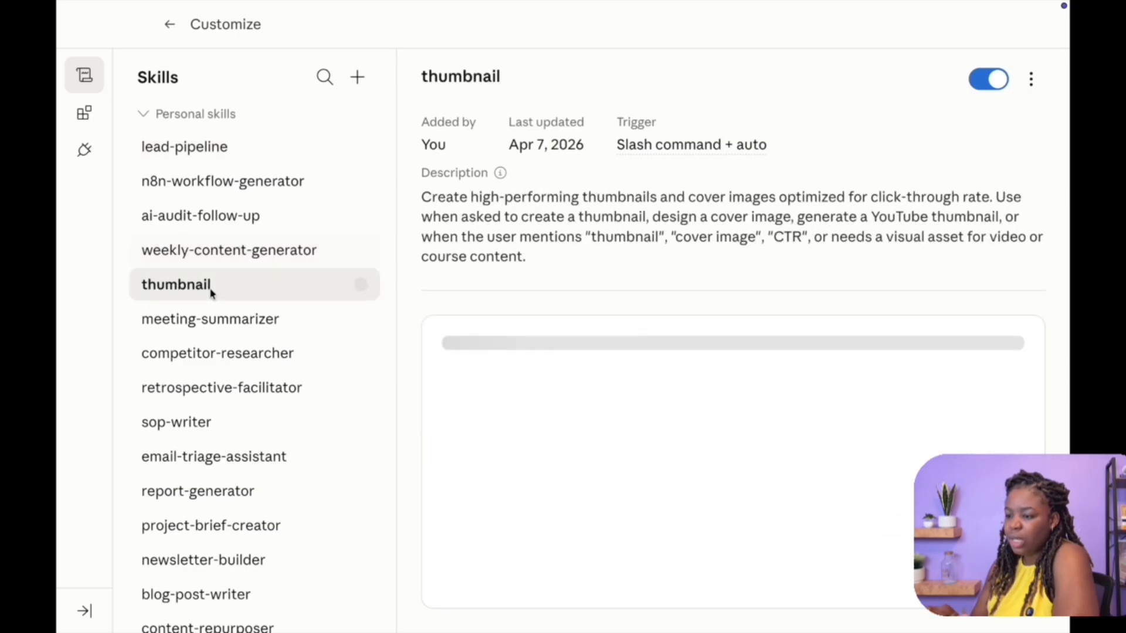
click(213, 357)
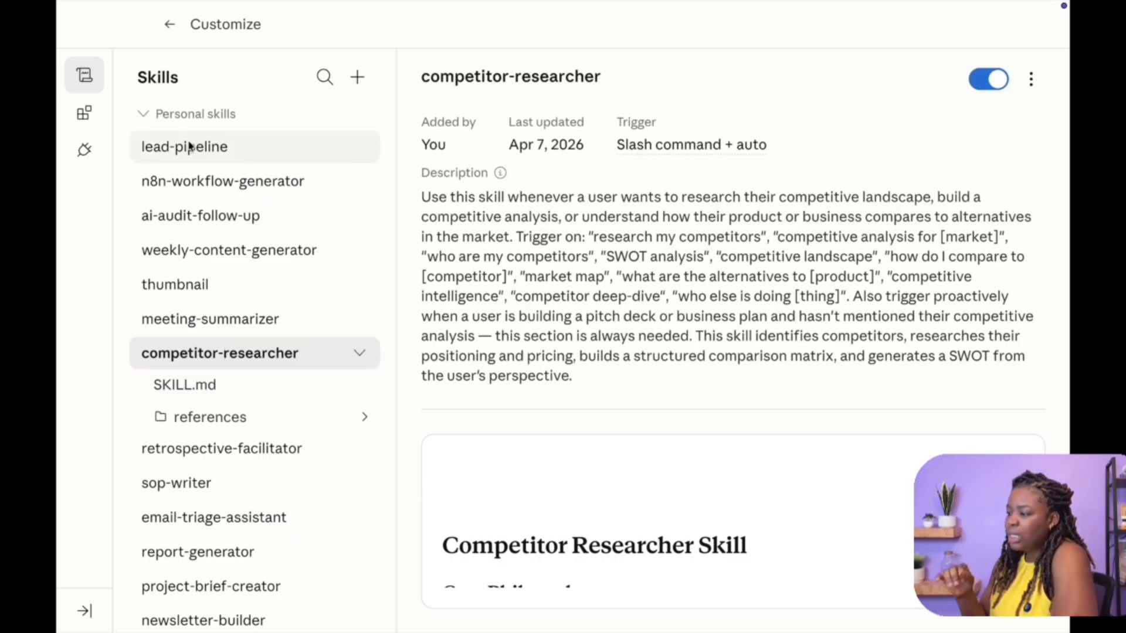
Open the lead-pipeline skill instructions and scroll through its wiring, sheet schema, statuses and commands sections
double_click(188, 145)
scroll(500, 493, down, 1)
scroll(500, 492, down, 2)
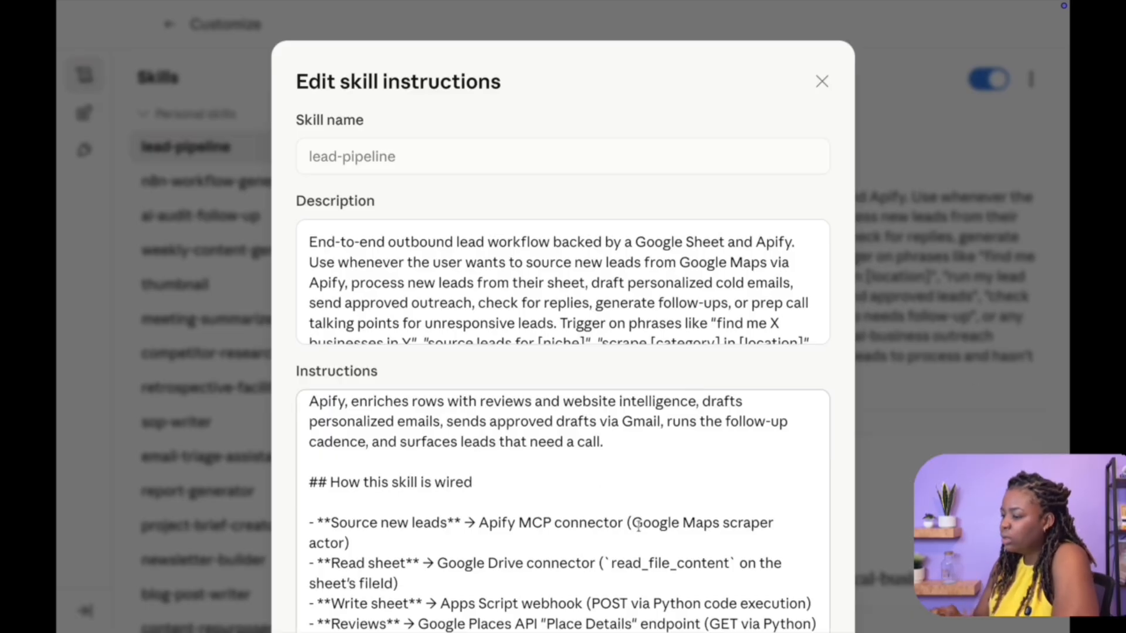
drag(644, 523, 752, 524)
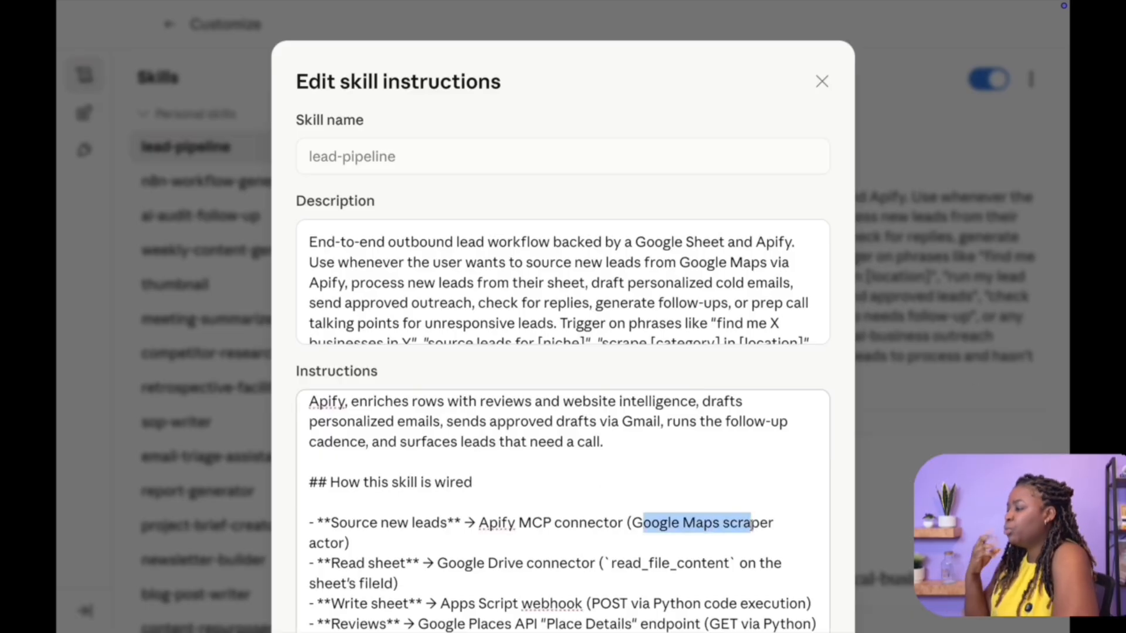
scroll(750, 526, down, 8)
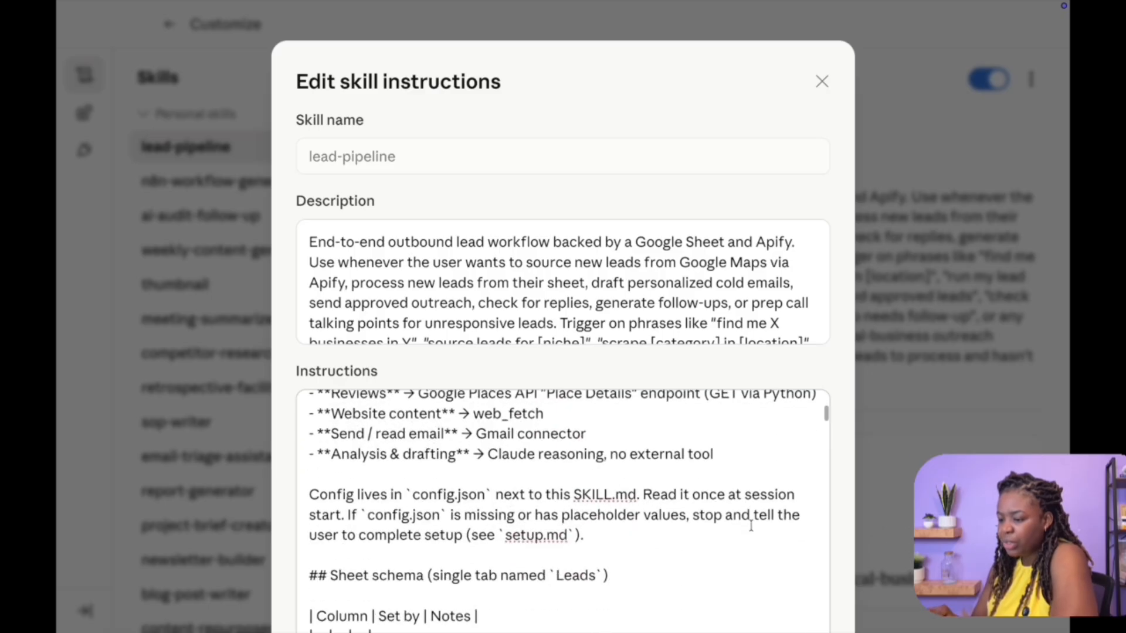
scroll(751, 525, down, 5)
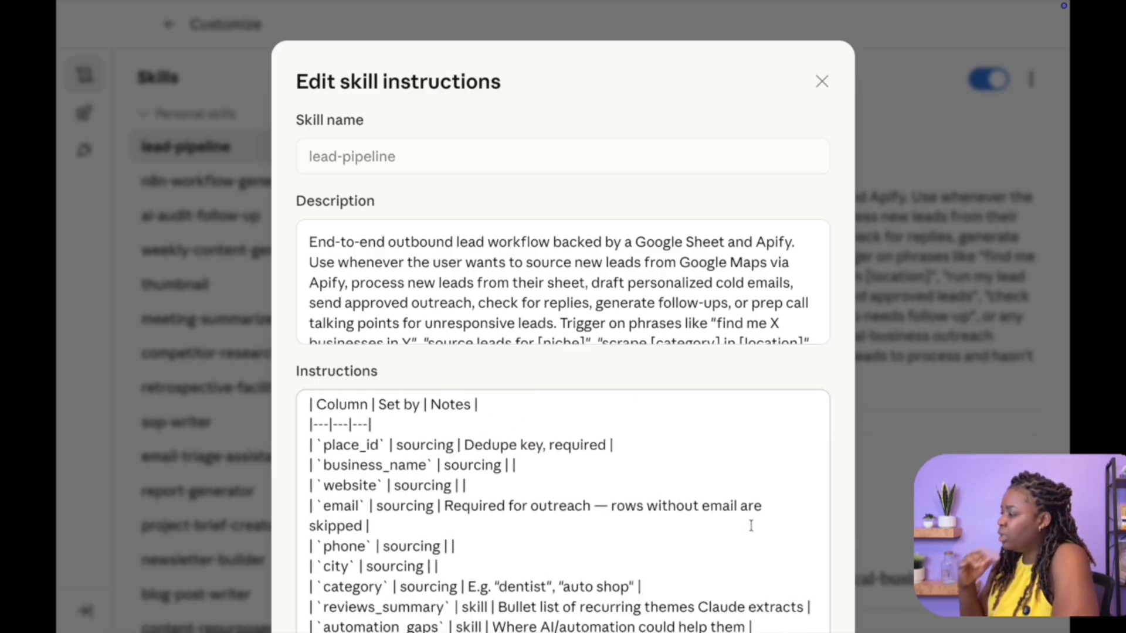
scroll(750, 525, down, 10)
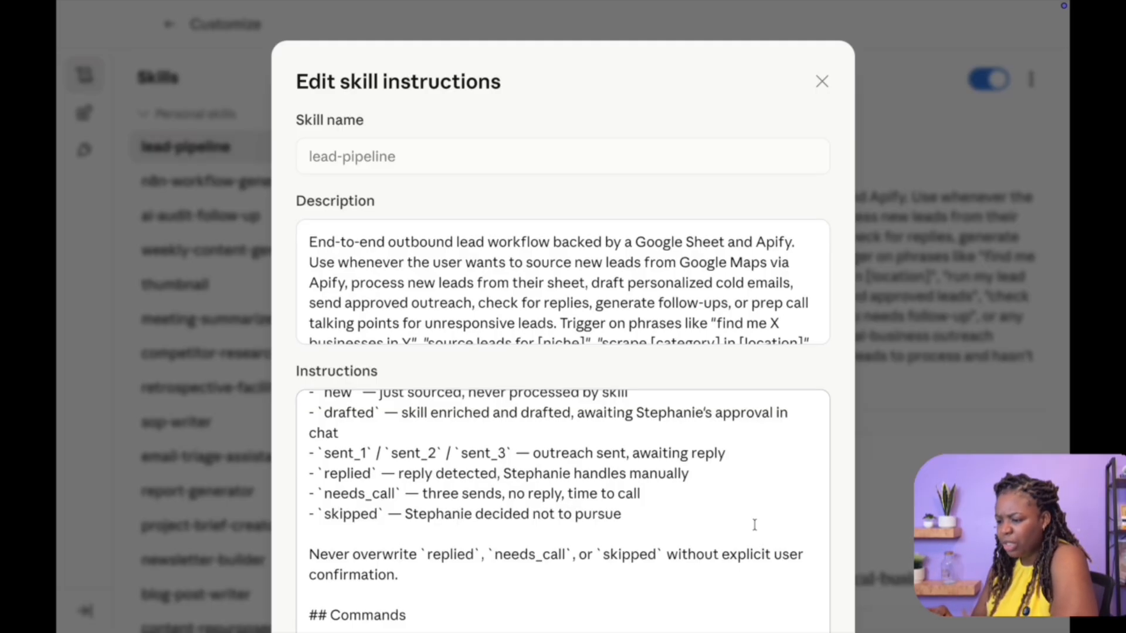
scroll(751, 525, up, 6)
scroll(755, 525, up, 10)
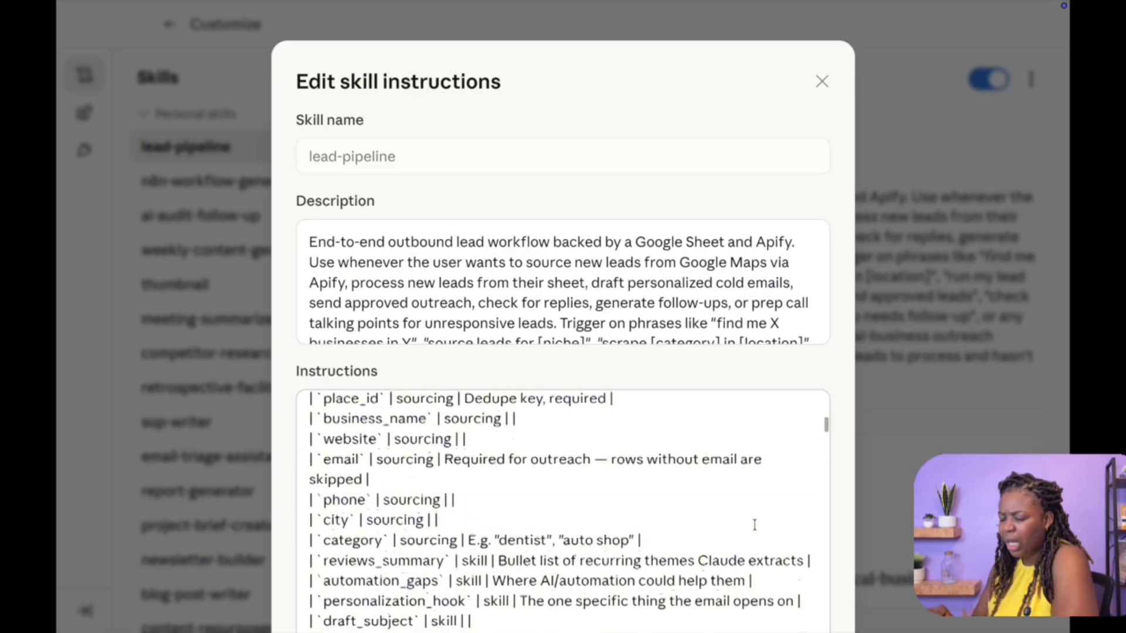
scroll(755, 524, up, 5)
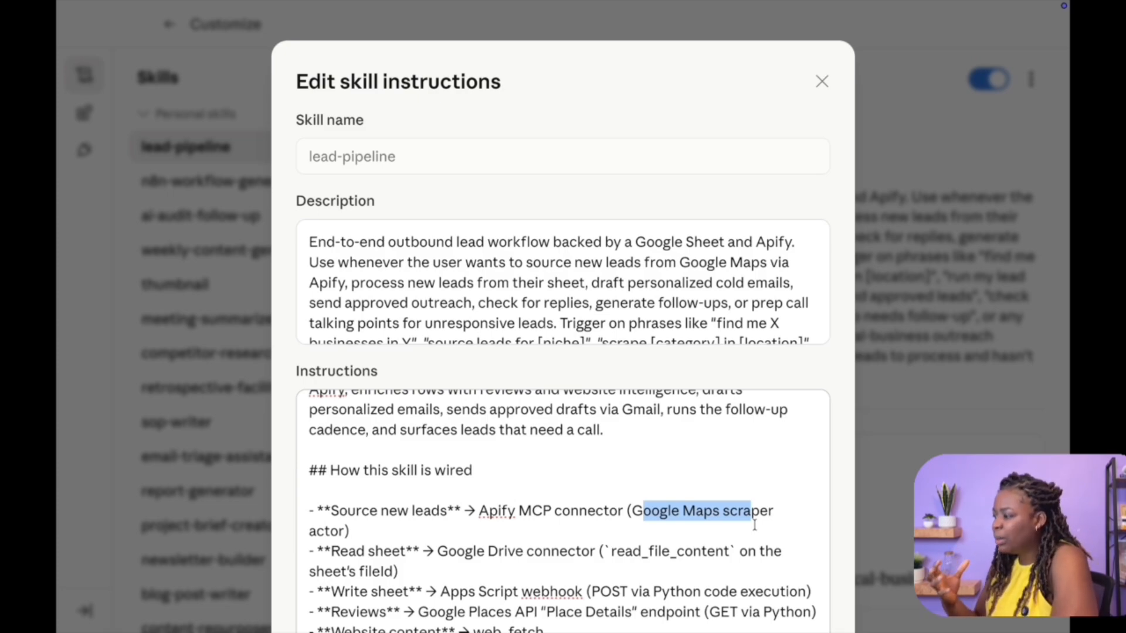
scroll(755, 525, up, 2)
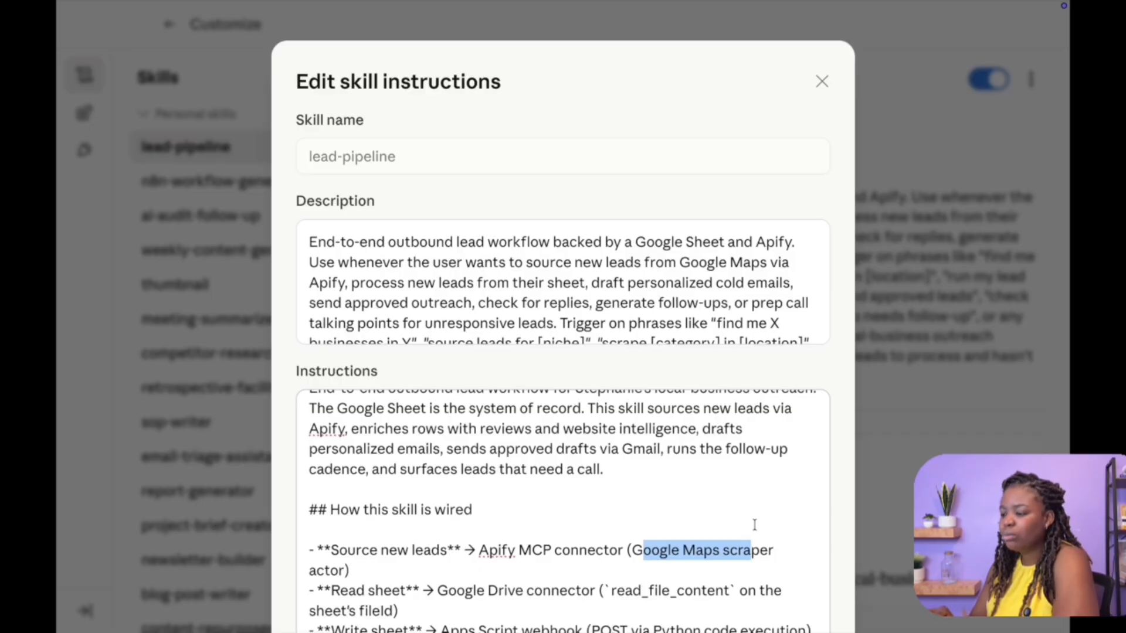
scroll(755, 525, up, 3)
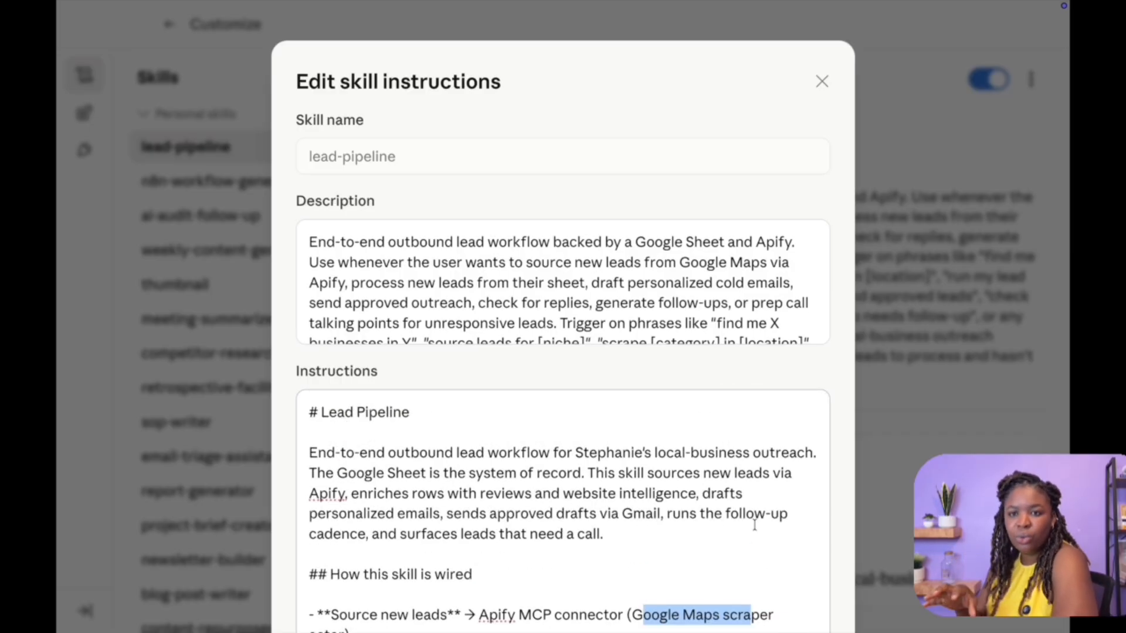
scroll(755, 525, down, 5)
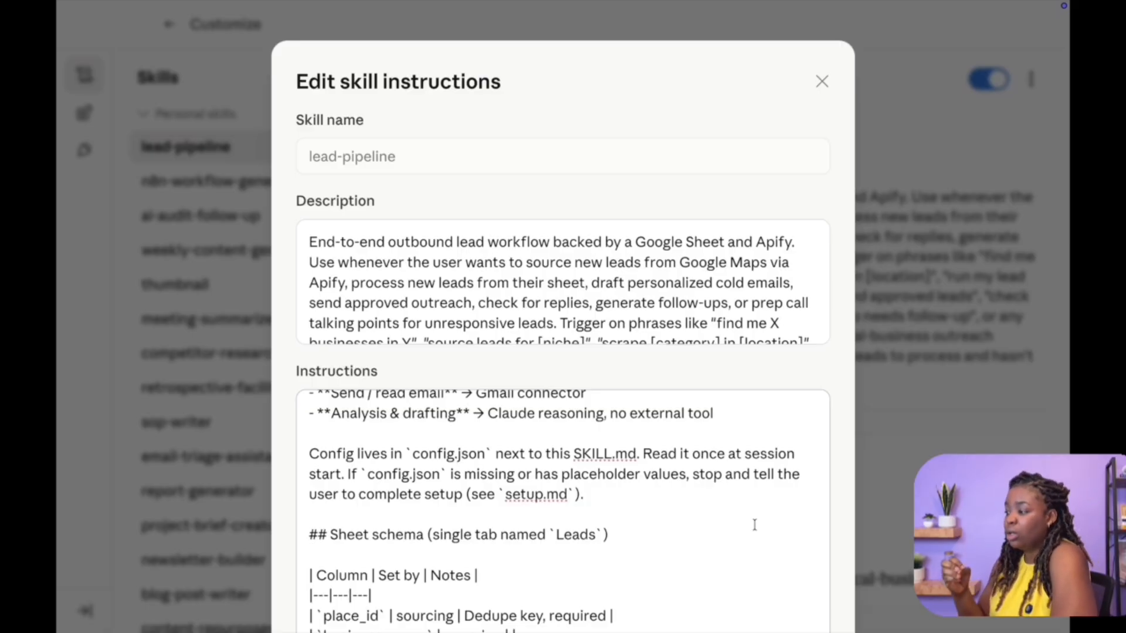
scroll(754, 525, down, 15)
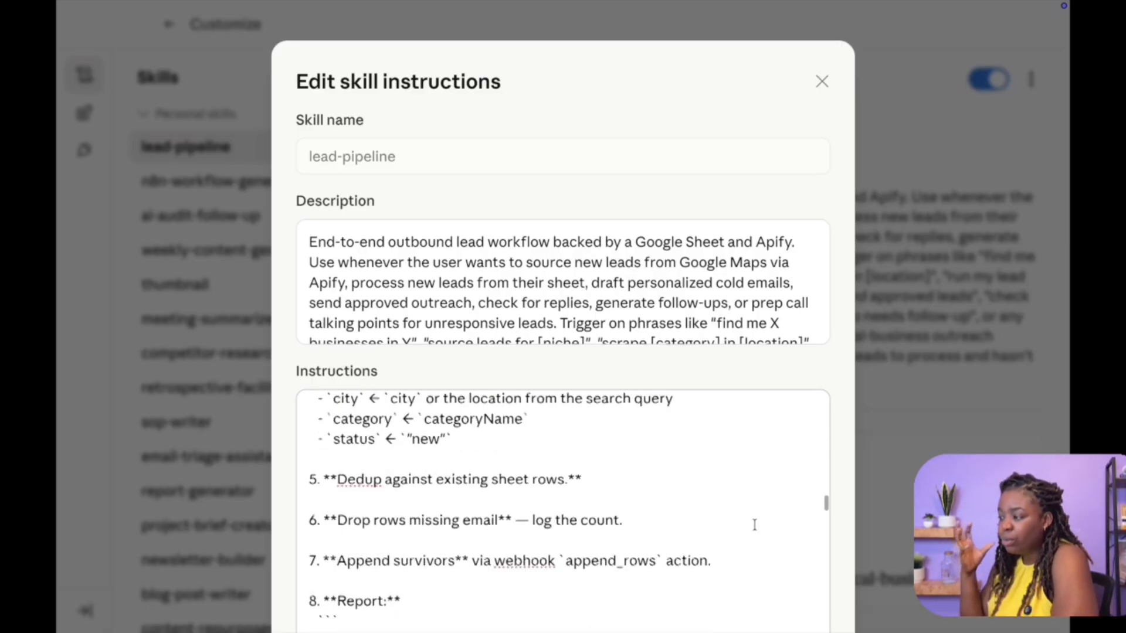
scroll(755, 525, down, 5)
scroll(755, 525, up, 3)
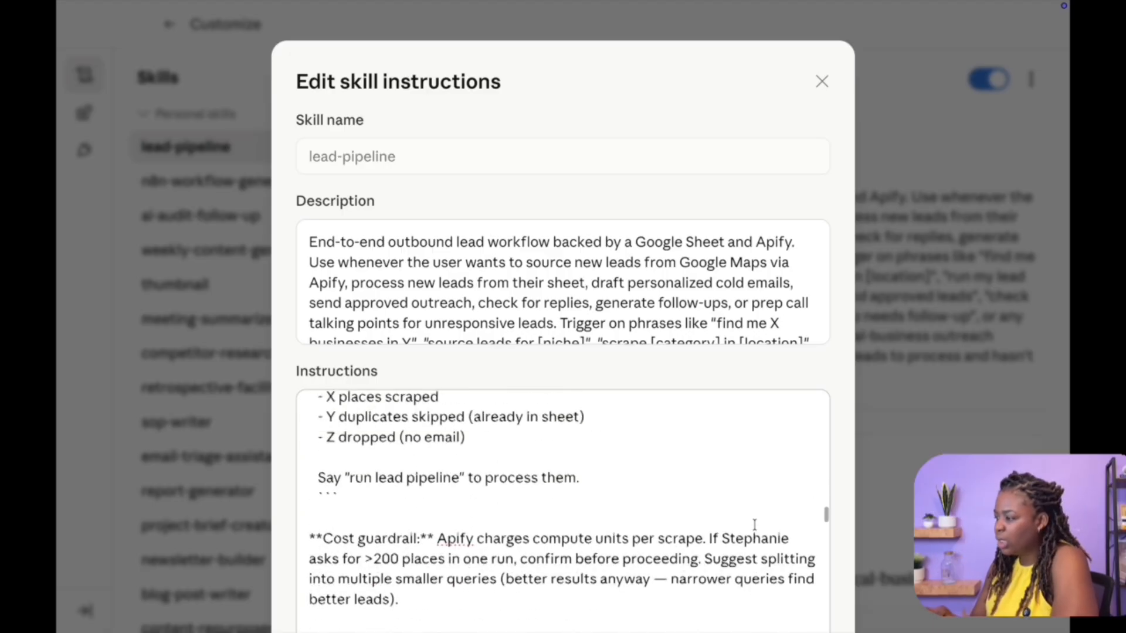
scroll(536, 542, down, 1)
scroll(334, 563, down, 2)
scroll(334, 562, down, 6)
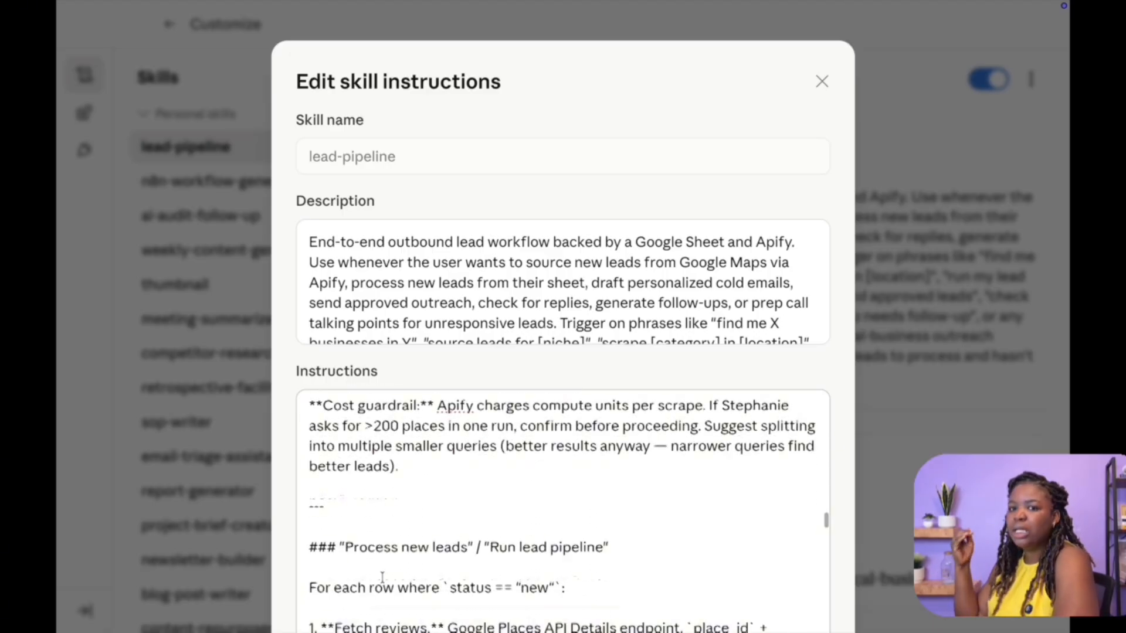
scroll(364, 538, up, 2)
scroll(364, 538, up, 1)
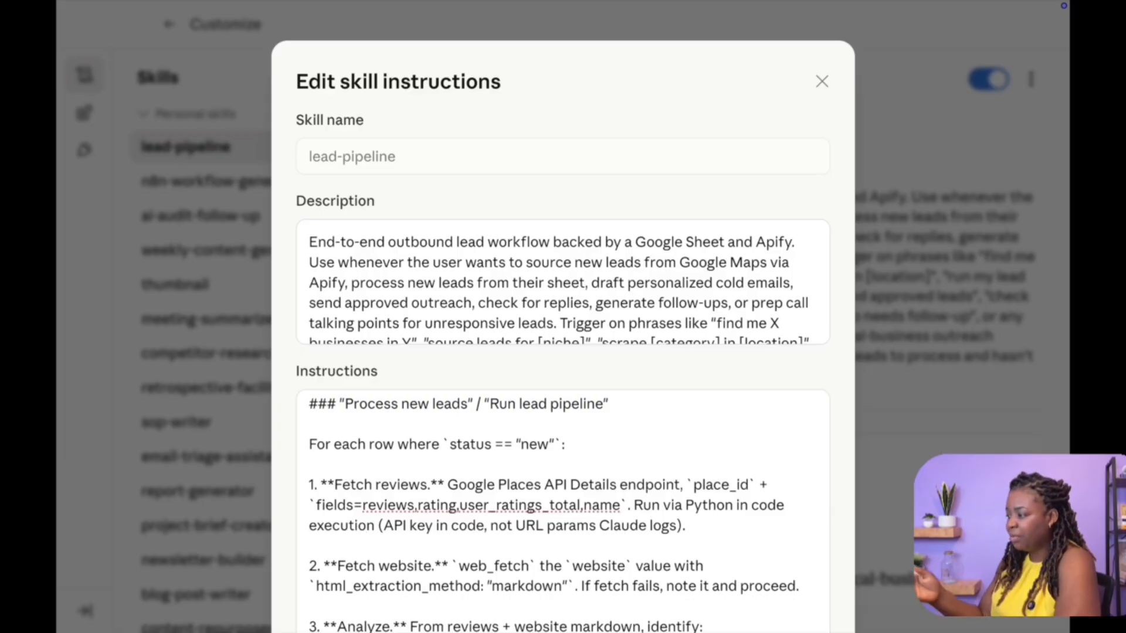
scroll(474, 435, down, 20)
Search the skill instructions for "guardrails" and read the Guardrails section
key(ctrl+f)
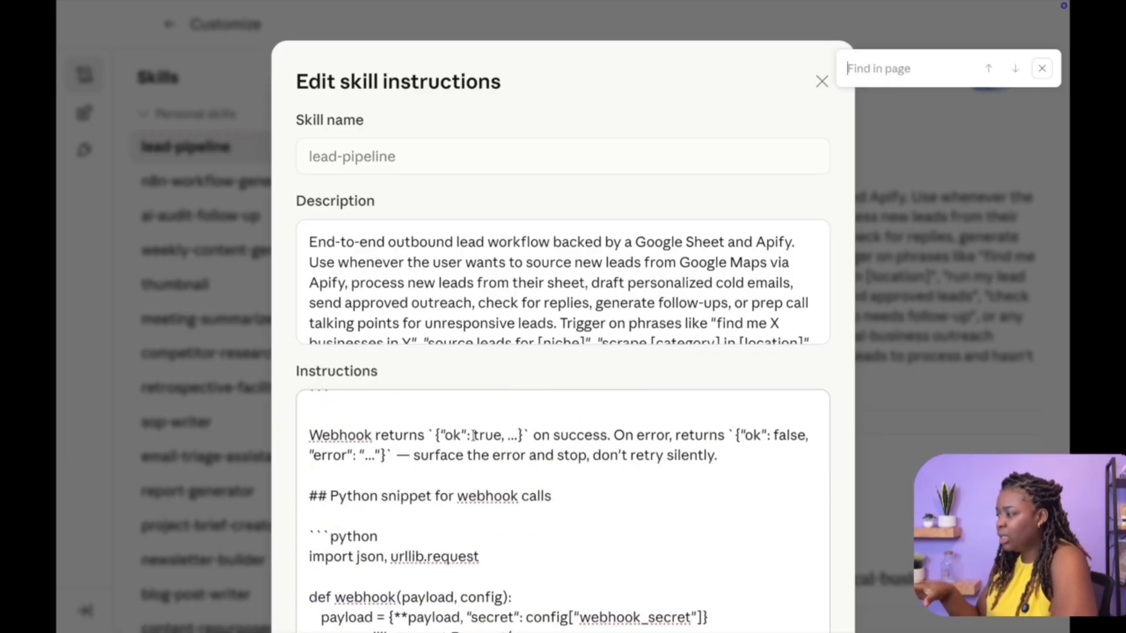
text(guars)
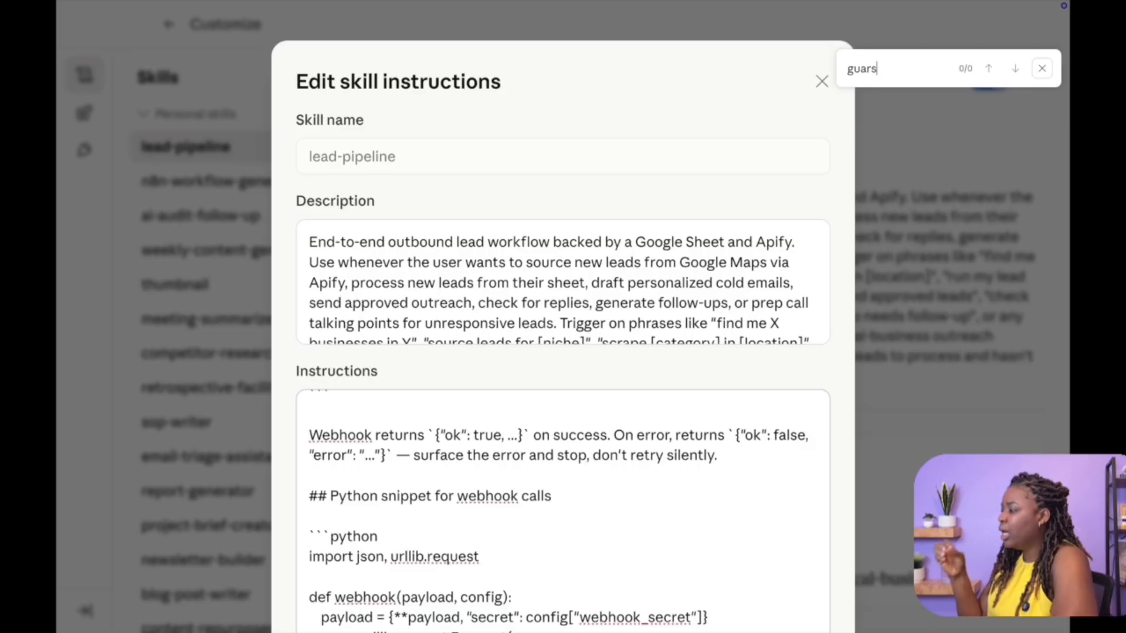
key(BackSpace)
text(d)
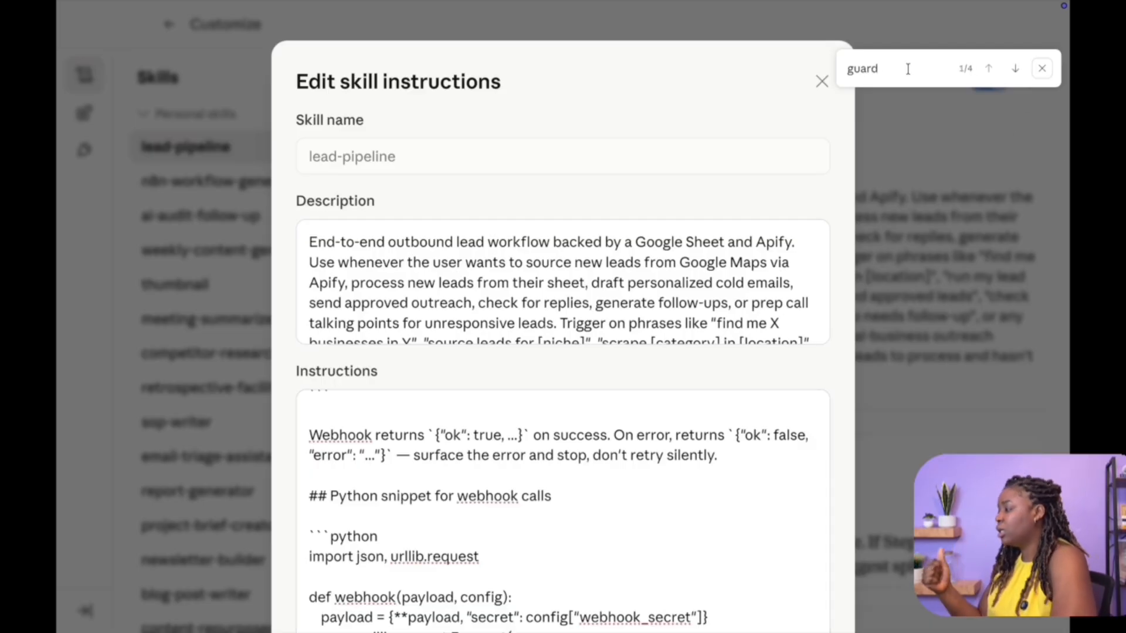
text(rails)
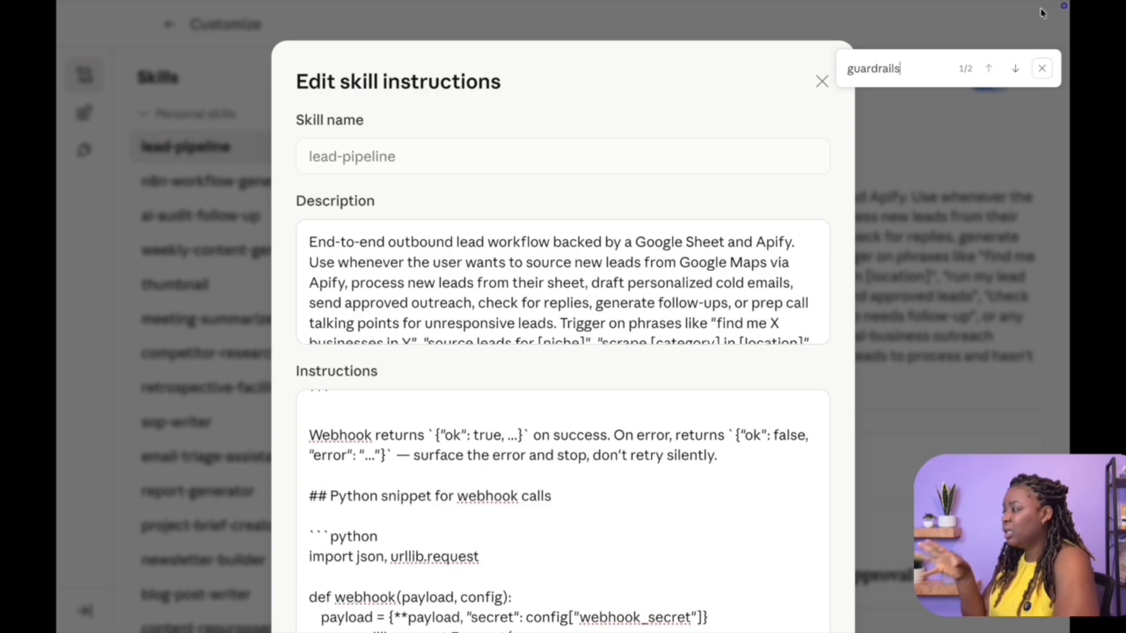
click(1016, 68)
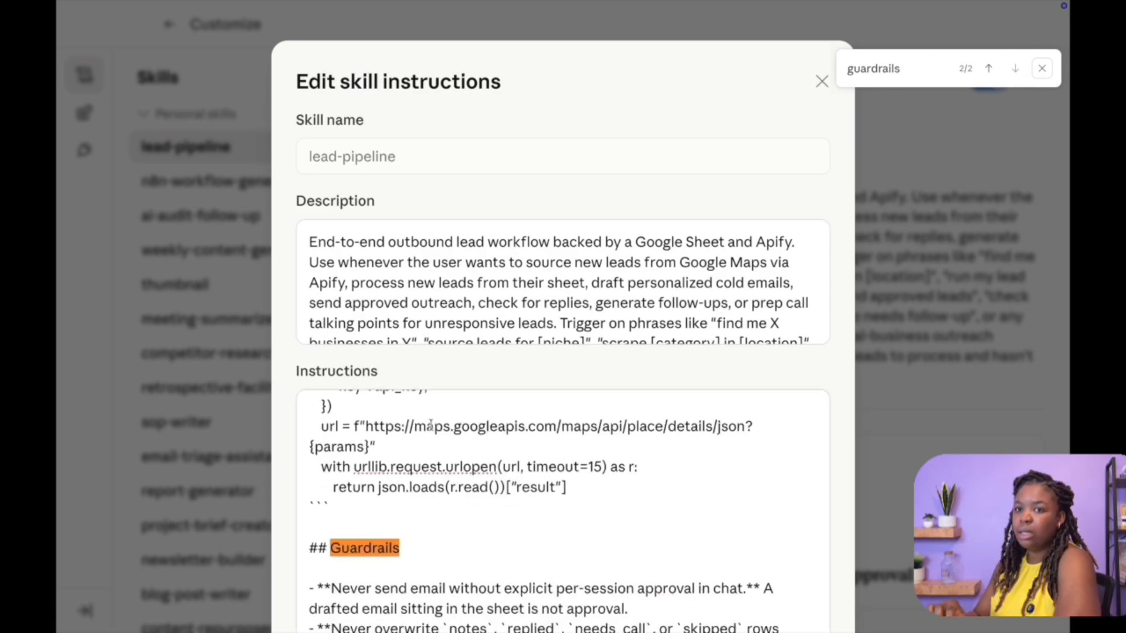
scroll(430, 427, down, 3)
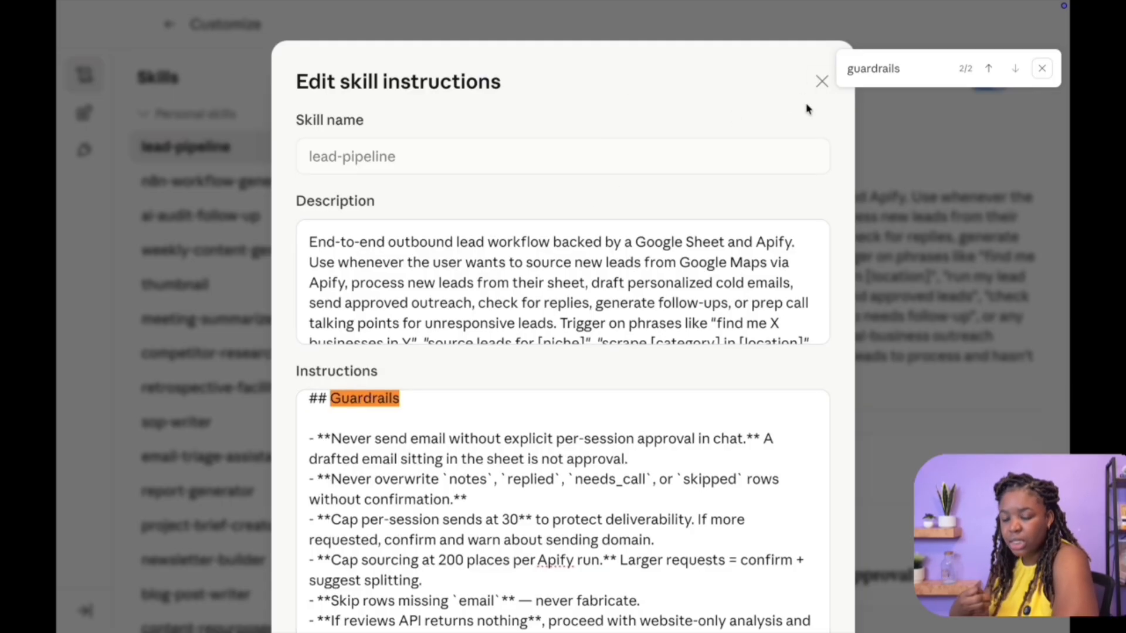
Close the skill editor, return to the Ottawa wellness spas chat, and review the Renu Spa and Holtz Spa drafts
click(821, 83)
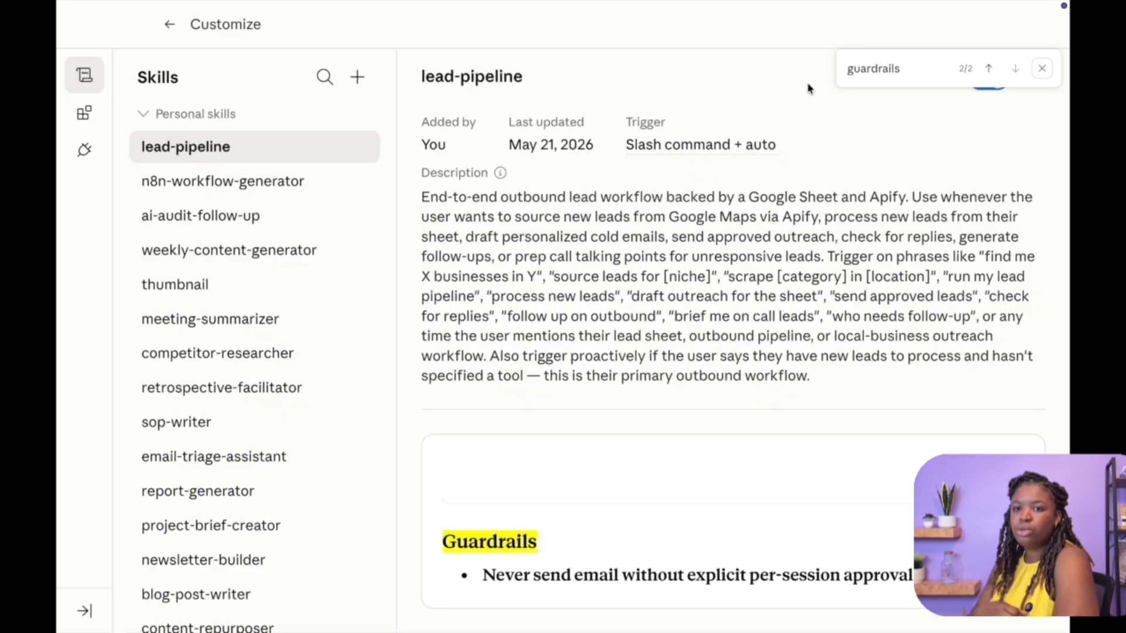
click(170, 25)
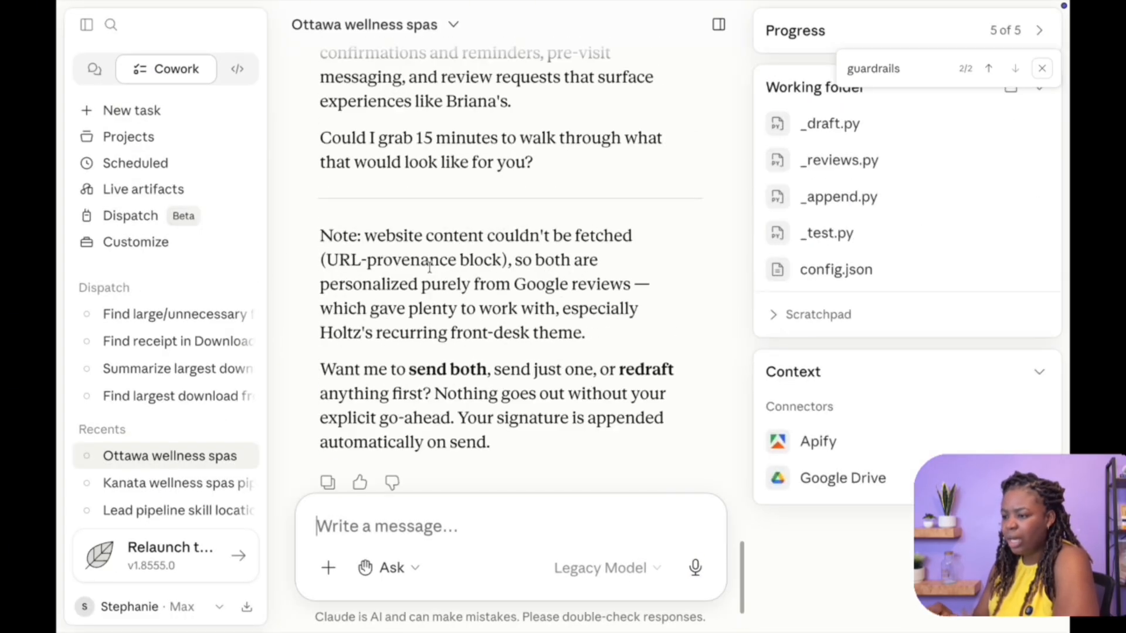
scroll(430, 267, up, 15)
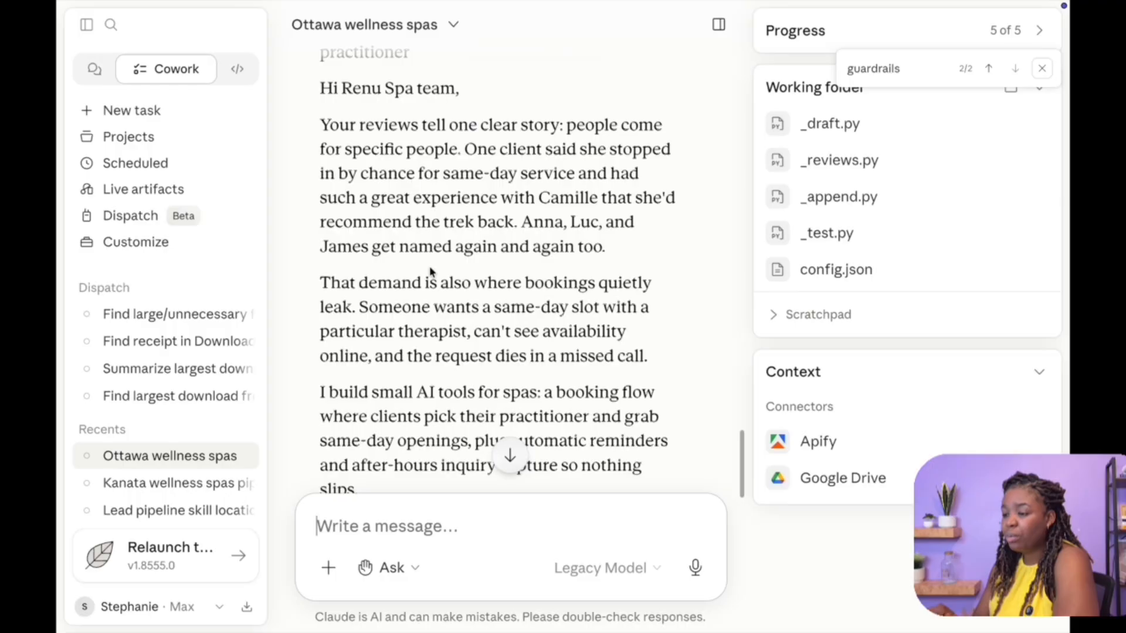
scroll(429, 271, up, 3)
drag(304, 271, 491, 263)
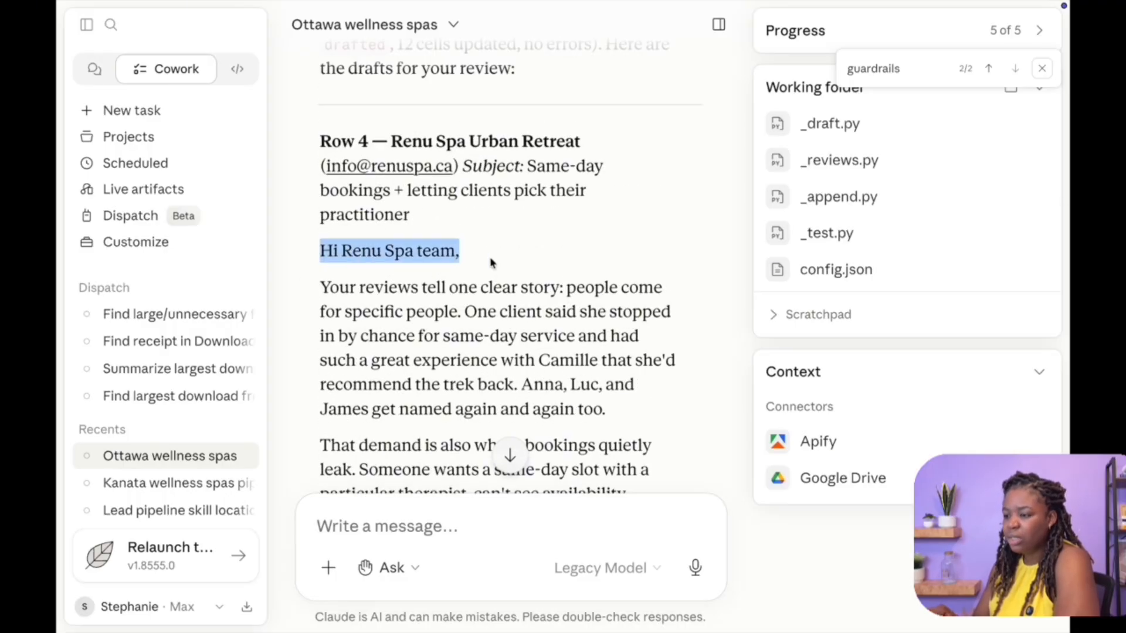
scroll(412, 326, down, 8)
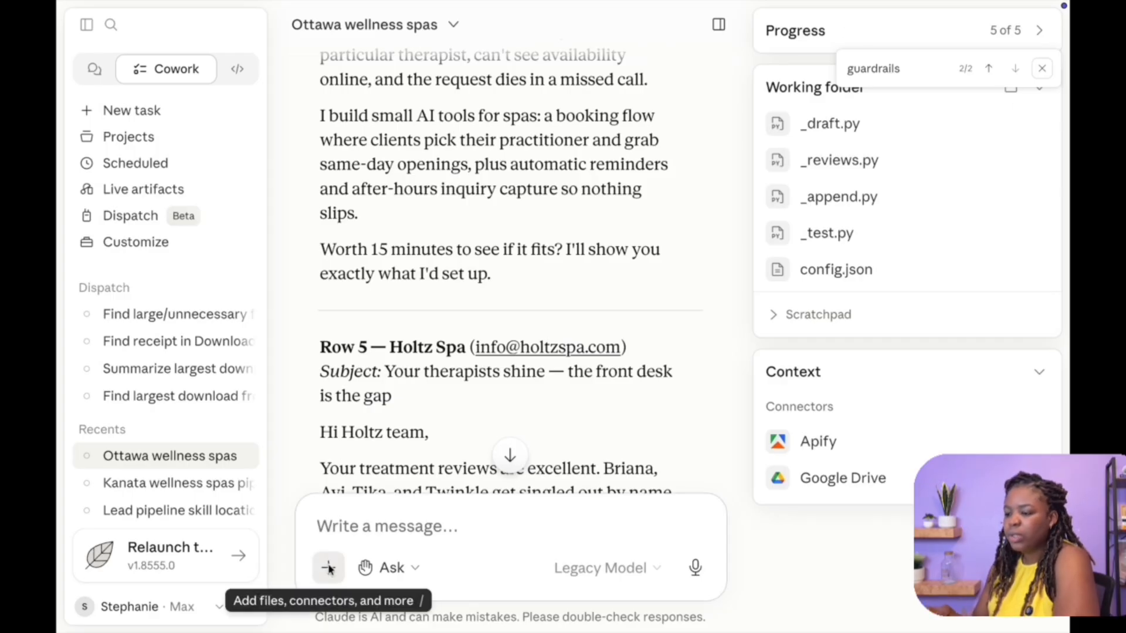
Open the lead-pipeline skill's edit-instructions dialog from Customize, close it, and return to the Ottawa wellness spas chat
click(152, 243)
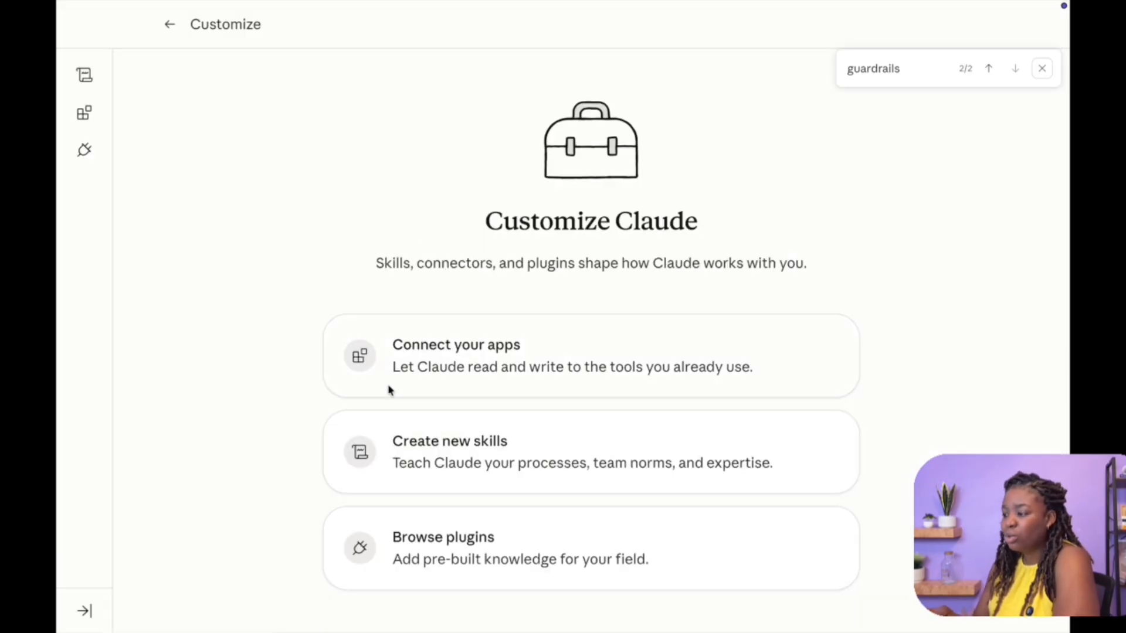
click(463, 470)
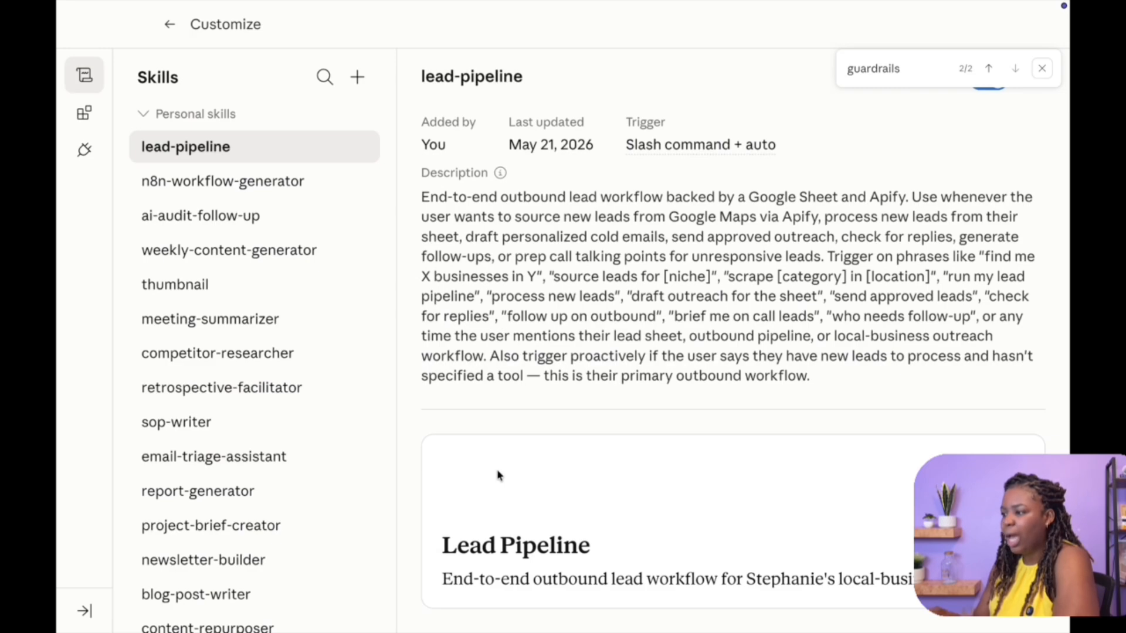
click(1041, 68)
click(1031, 80)
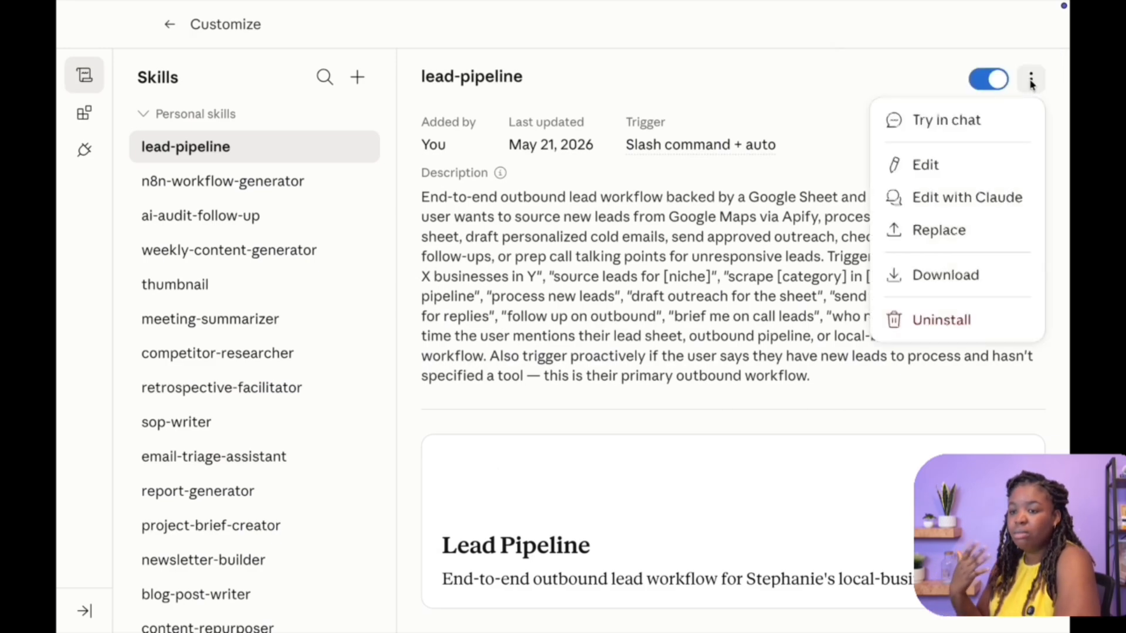
click(970, 158)
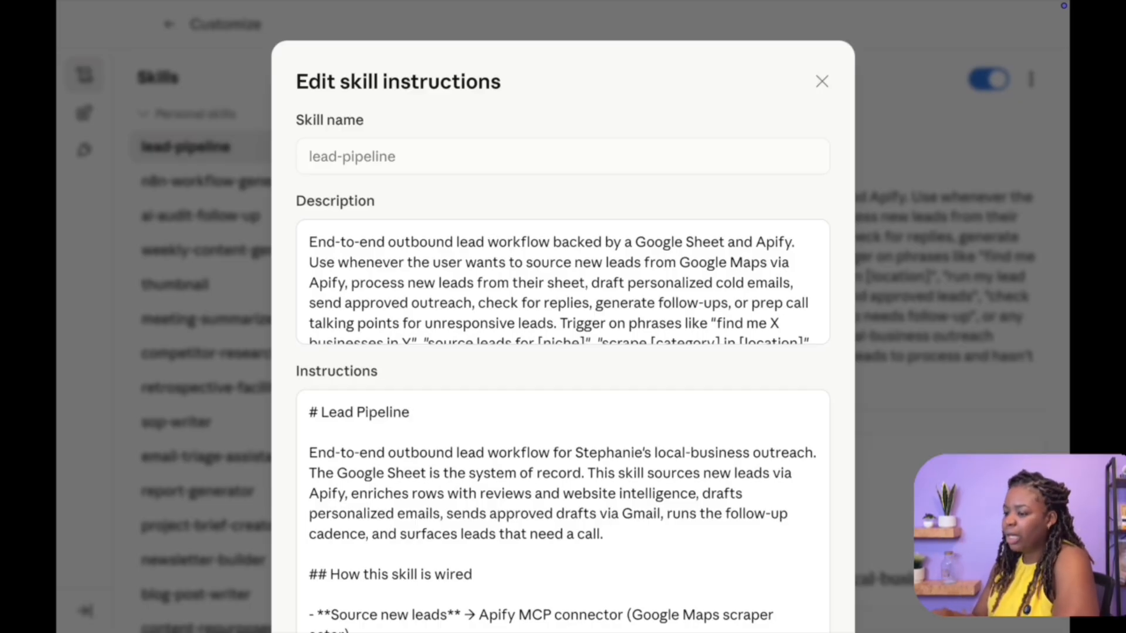
click(822, 81)
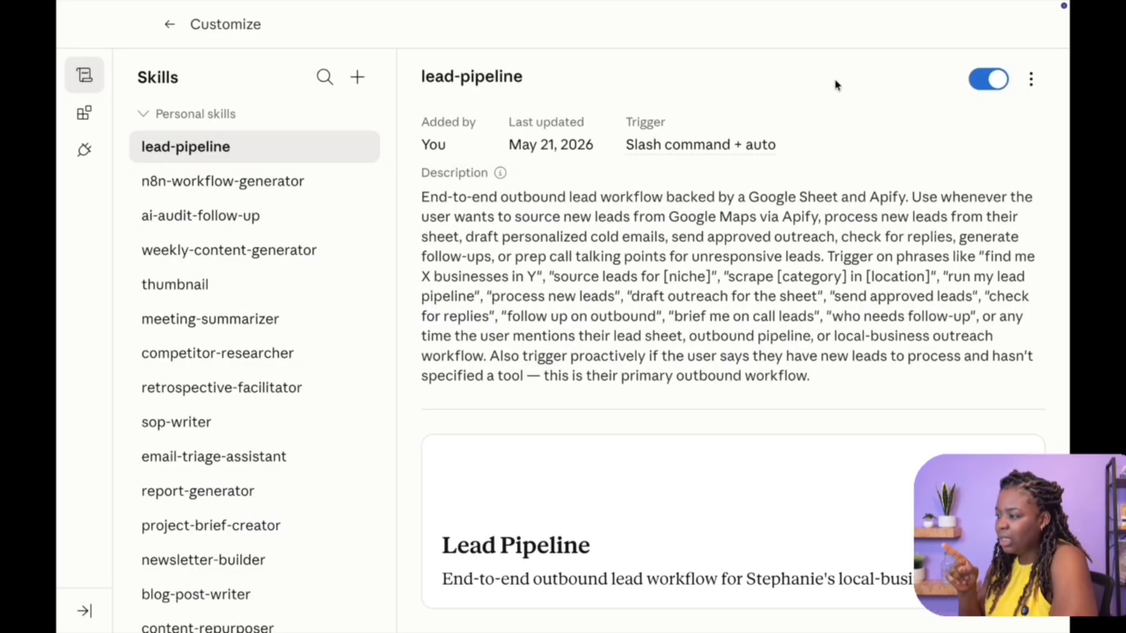
click(169, 24)
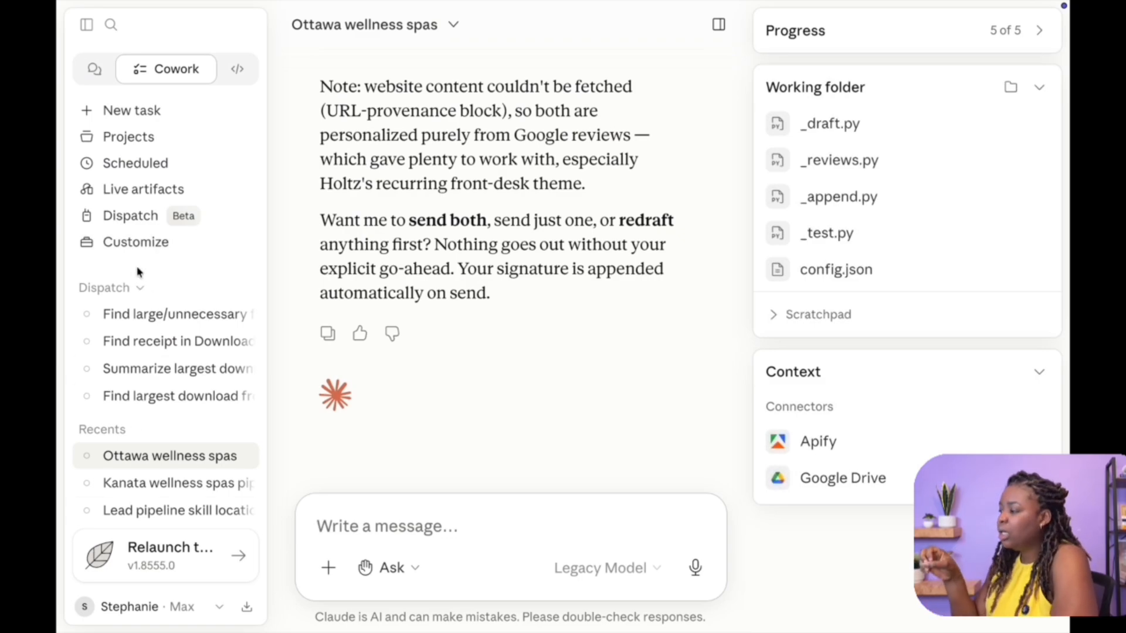
Open config.json from the working folder and go through its sheet, webhook, places, Apify and signature entries
click(794, 268)
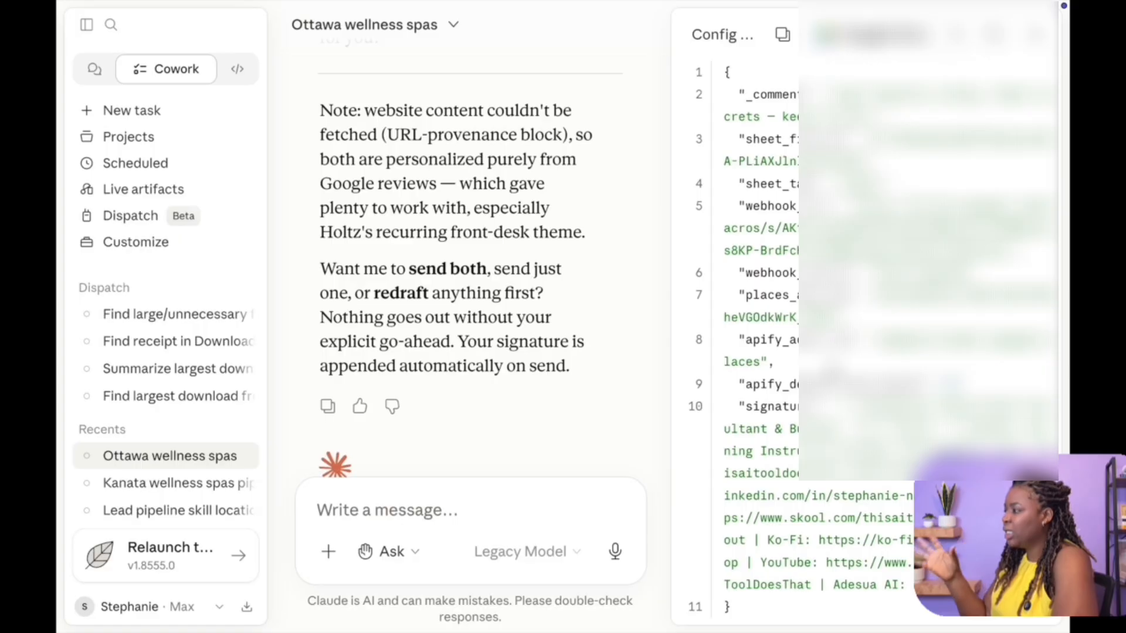
drag(668, 204, 591, 206)
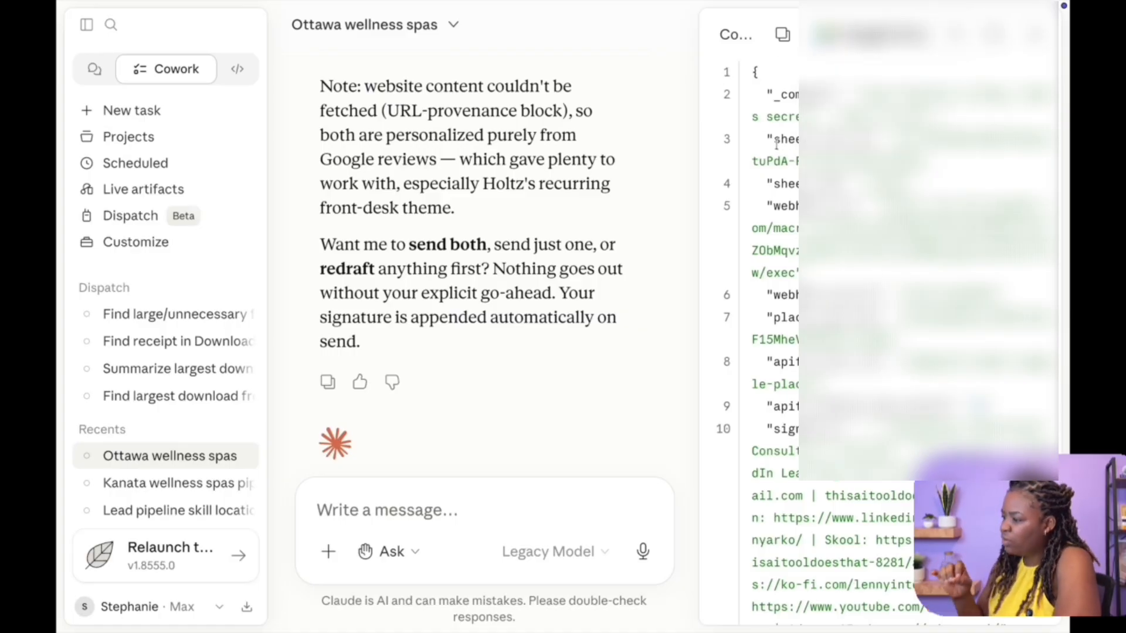
drag(872, 139, 772, 141)
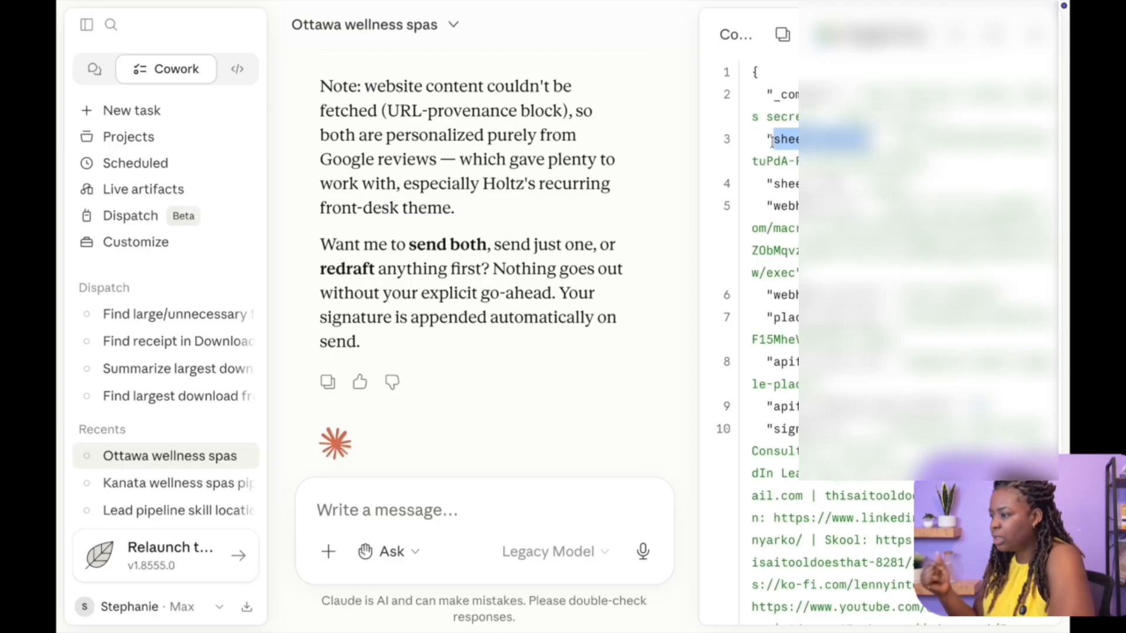
drag(773, 206, 853, 207)
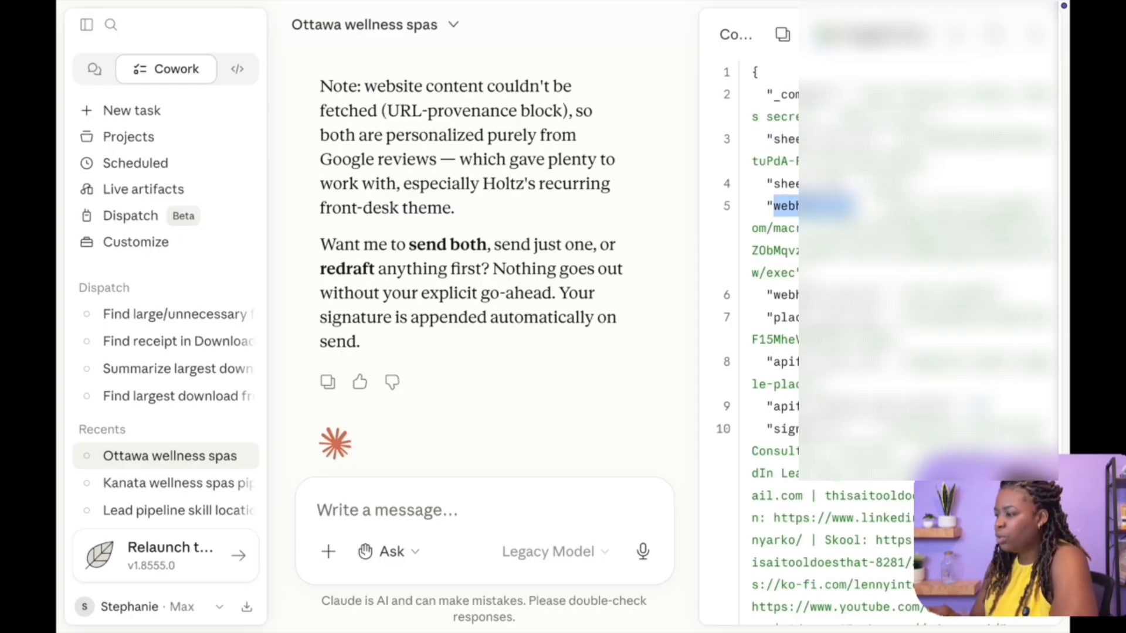
double_click(822, 298)
drag(1008, 301, 755, 201)
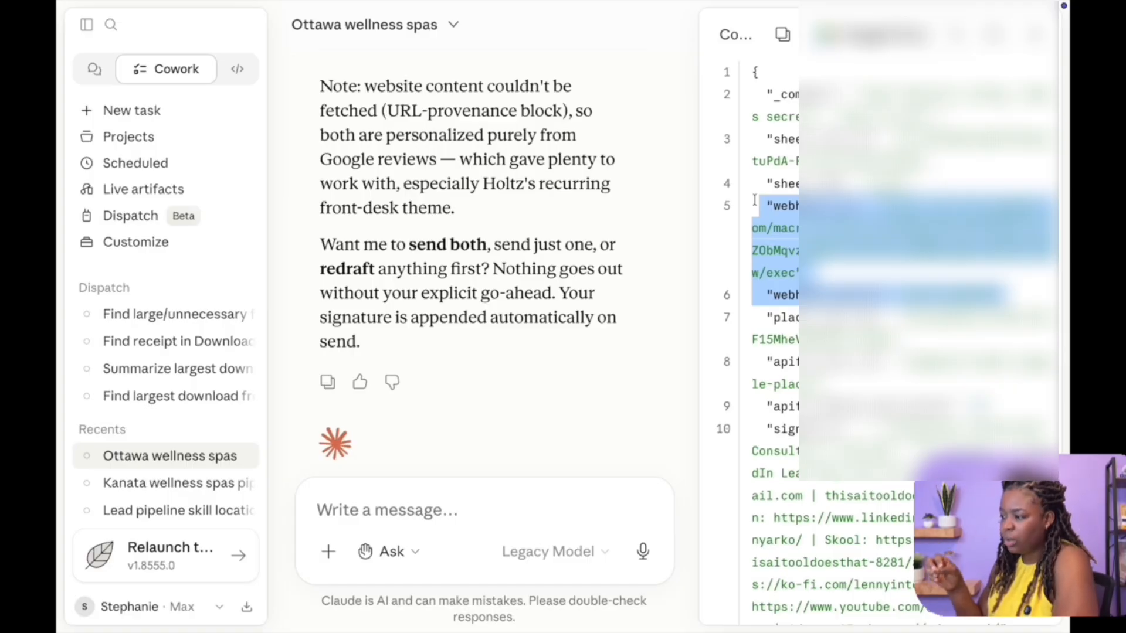
click(850, 332)
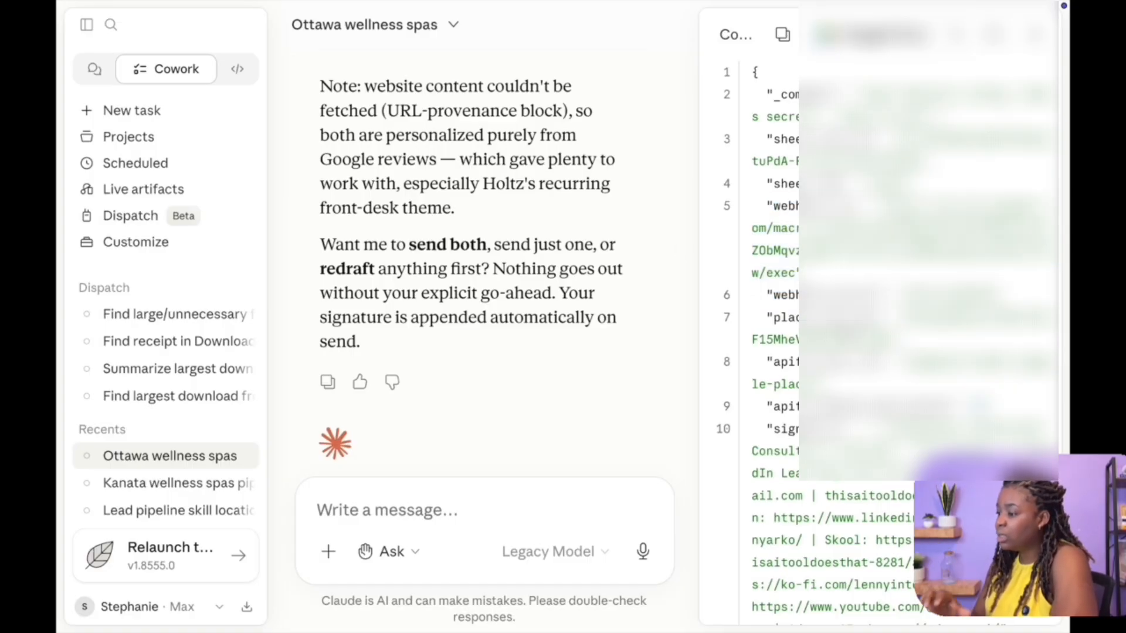
double_click(849, 320)
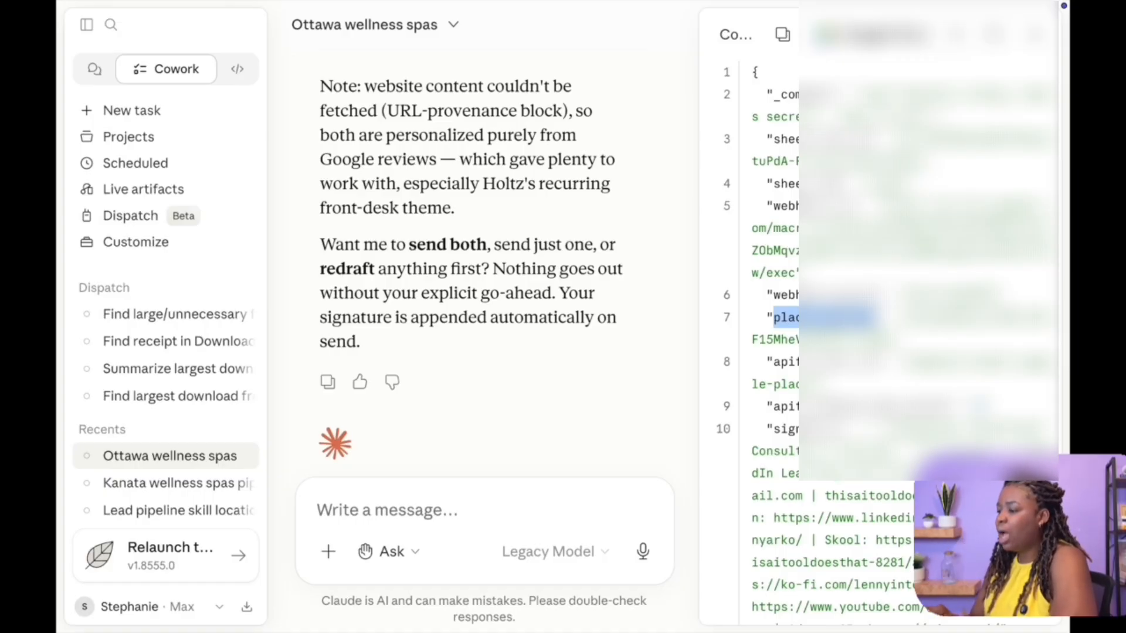
double_click(789, 363)
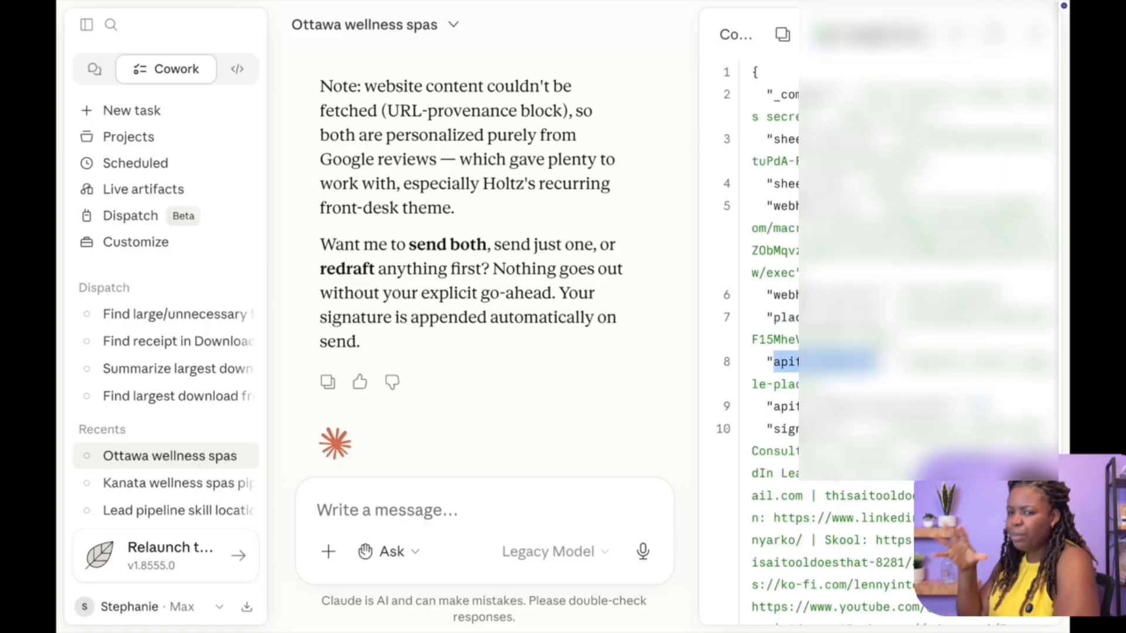
click(836, 370)
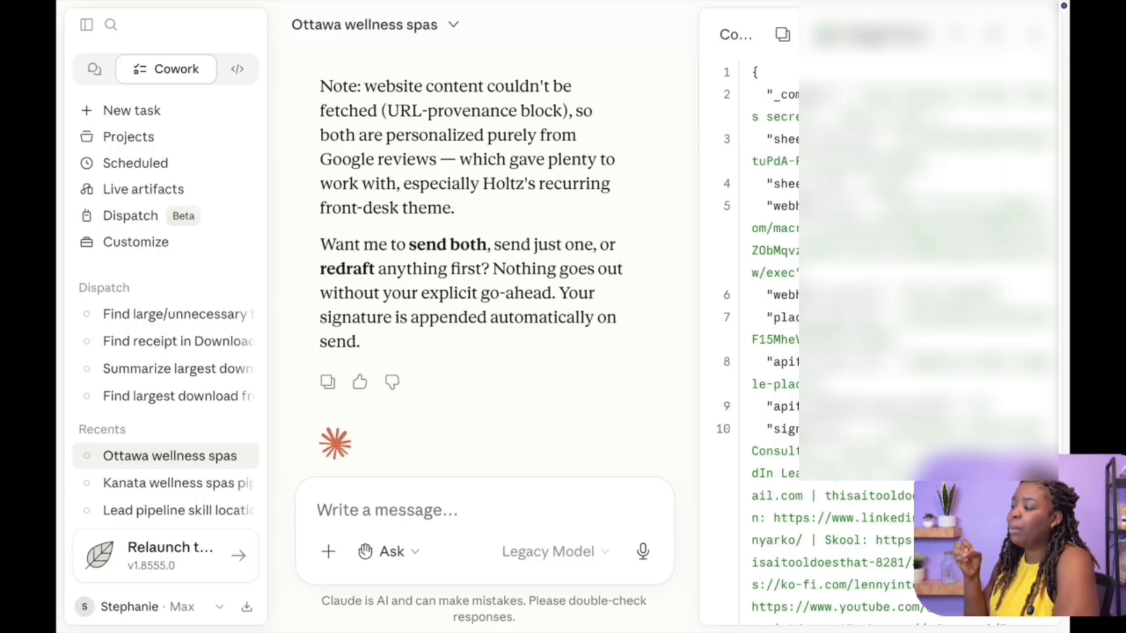
scroll(760, 386, down, 2)
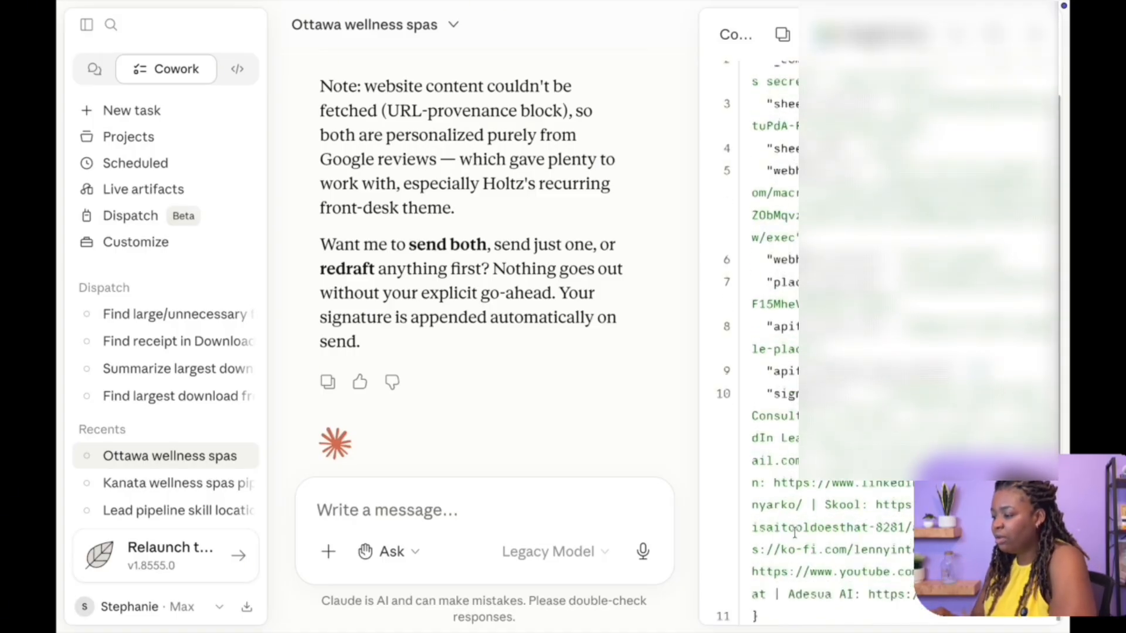
drag(762, 388, 763, 614)
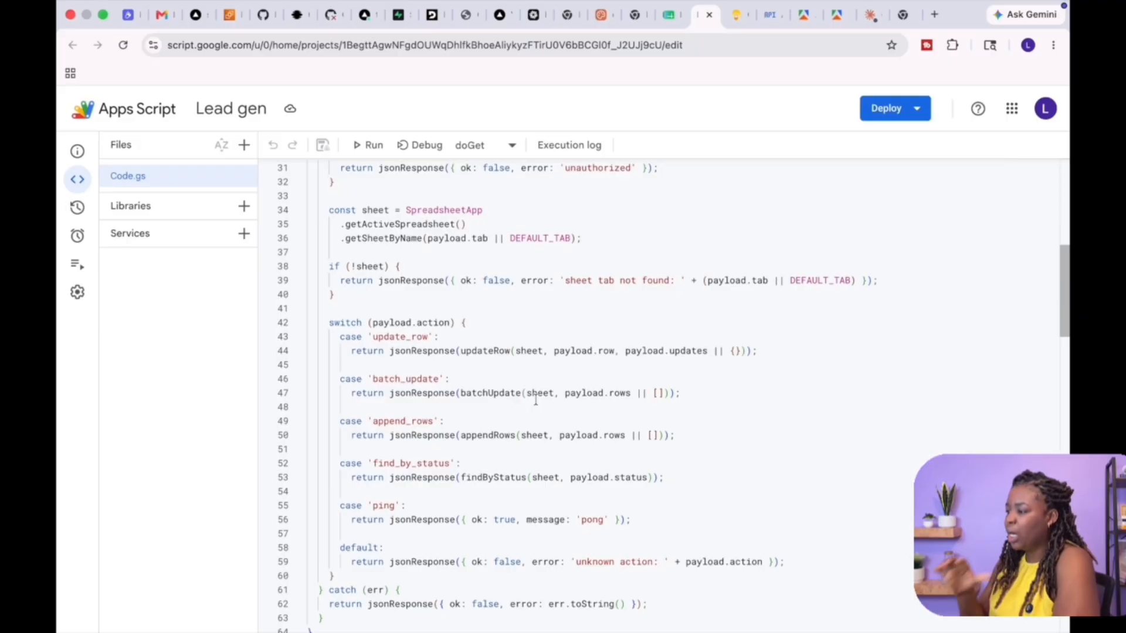
Open Manage deployments for the Lead gen Apps Script project
click(915, 111)
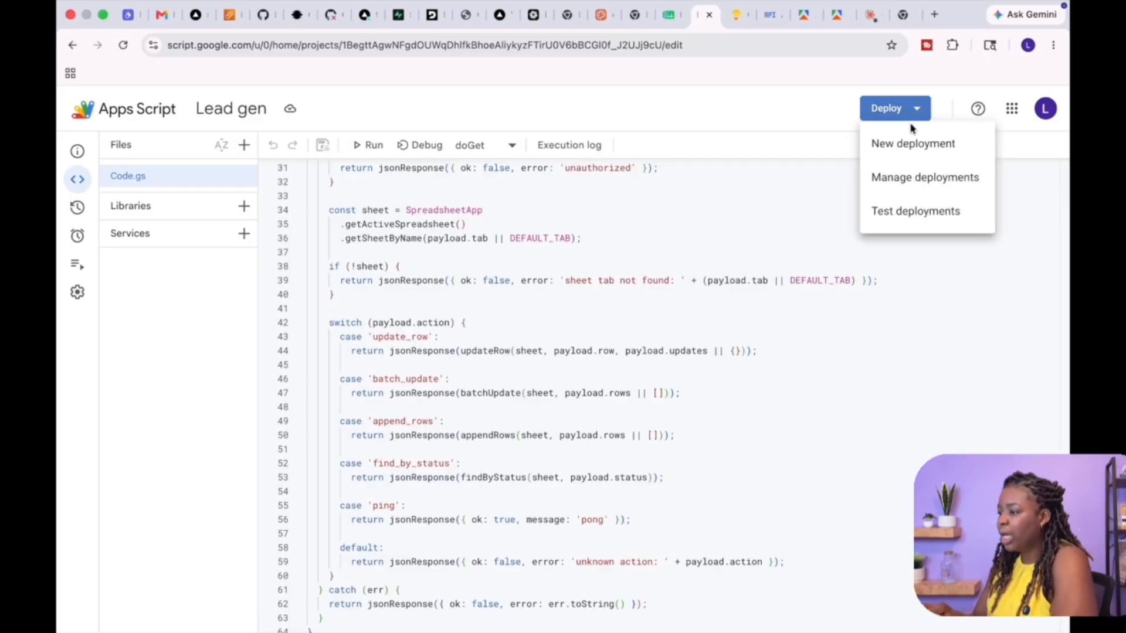
click(885, 176)
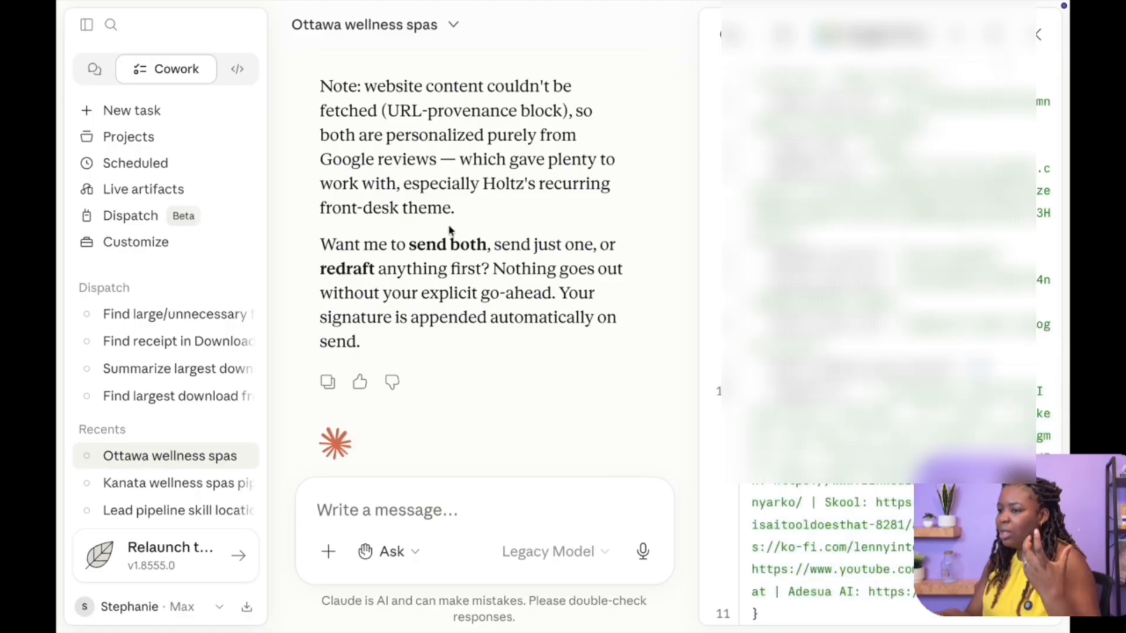
Start a new message in the chat with the /lead-pipeline skill command
click(376, 498)
text(/)
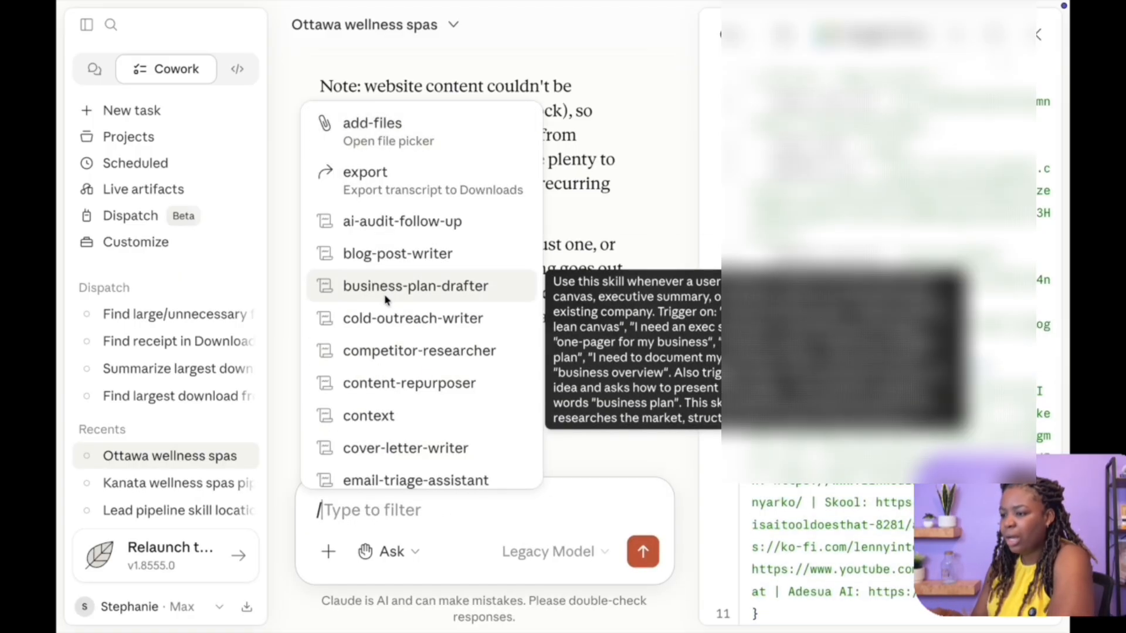
text(lead)
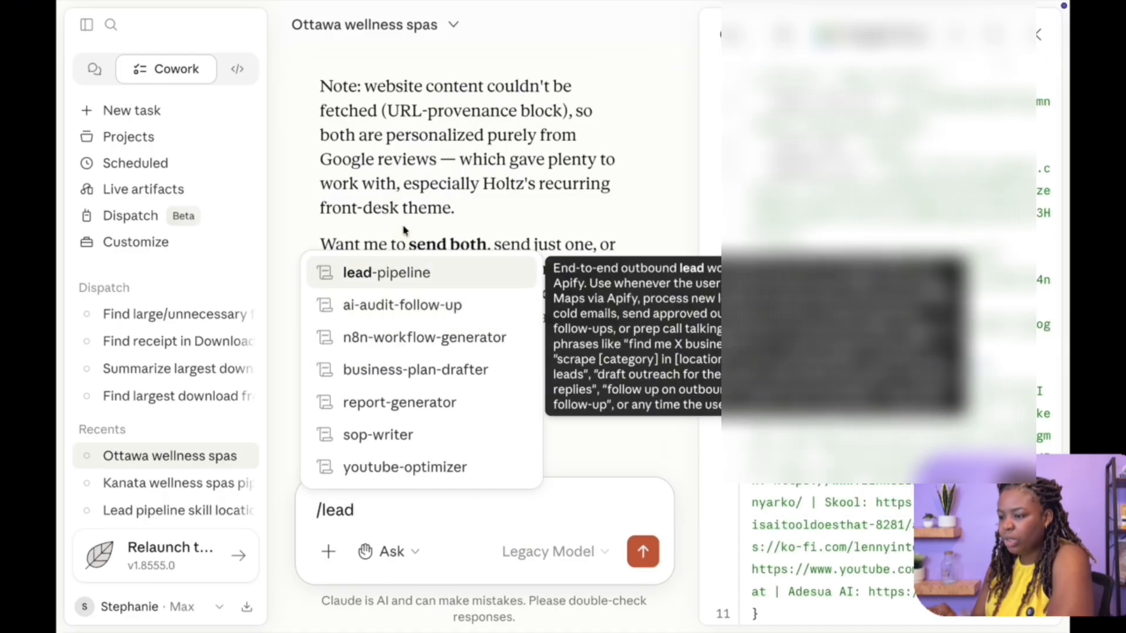
click(393, 274)
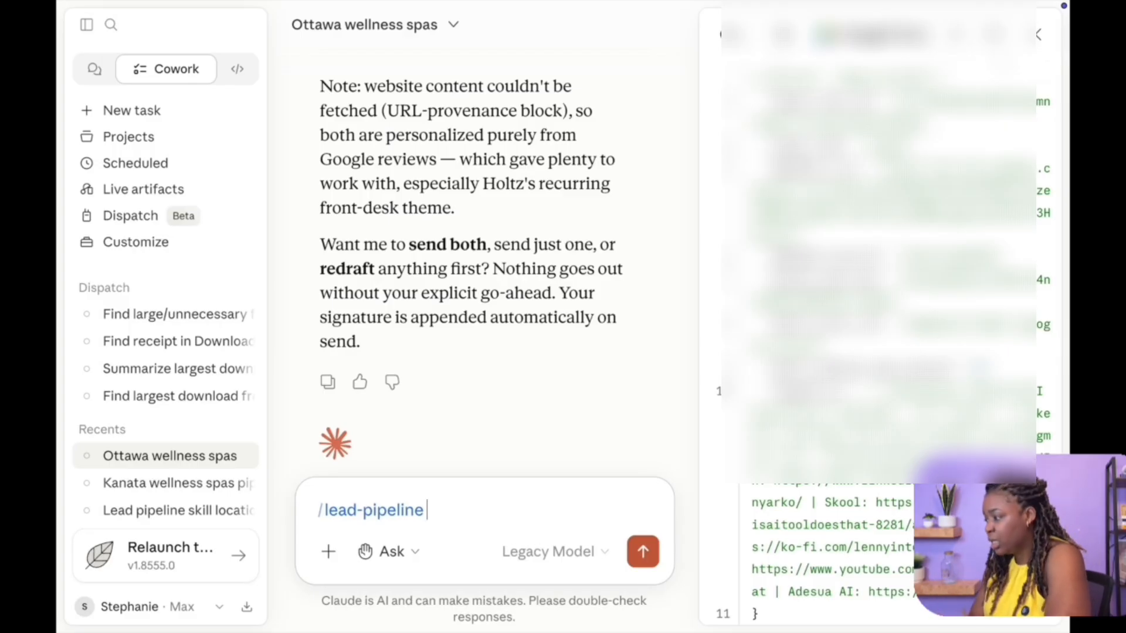
Open the message attachment options and view the Skills and Connectors submenus
click(328, 551)
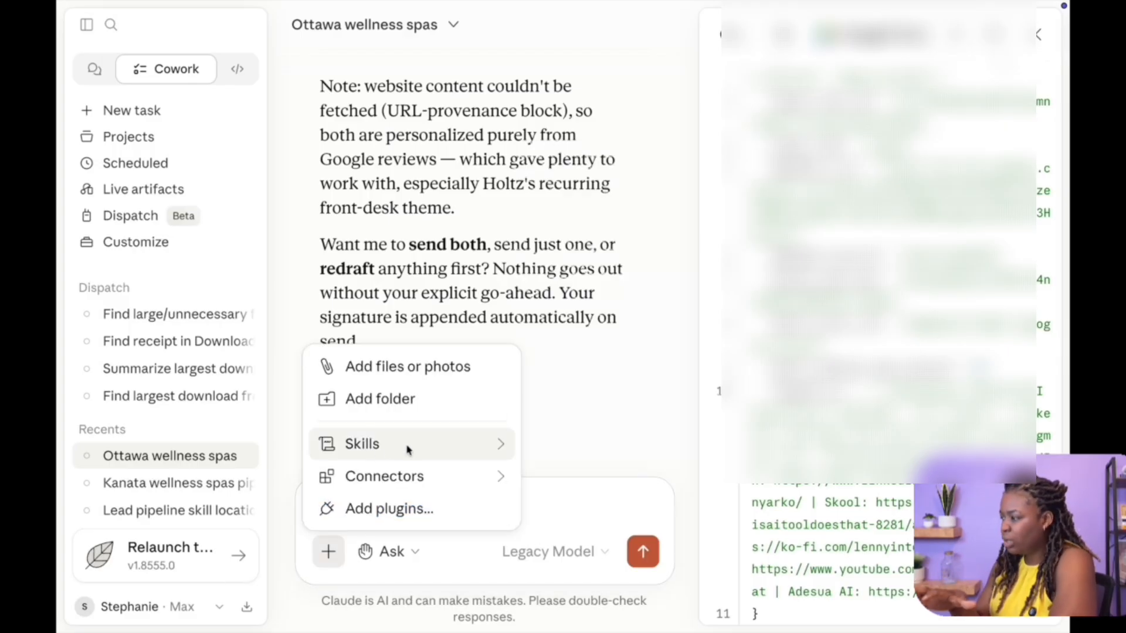
mouse_move(472, 445)
mouse_move(488, 478)
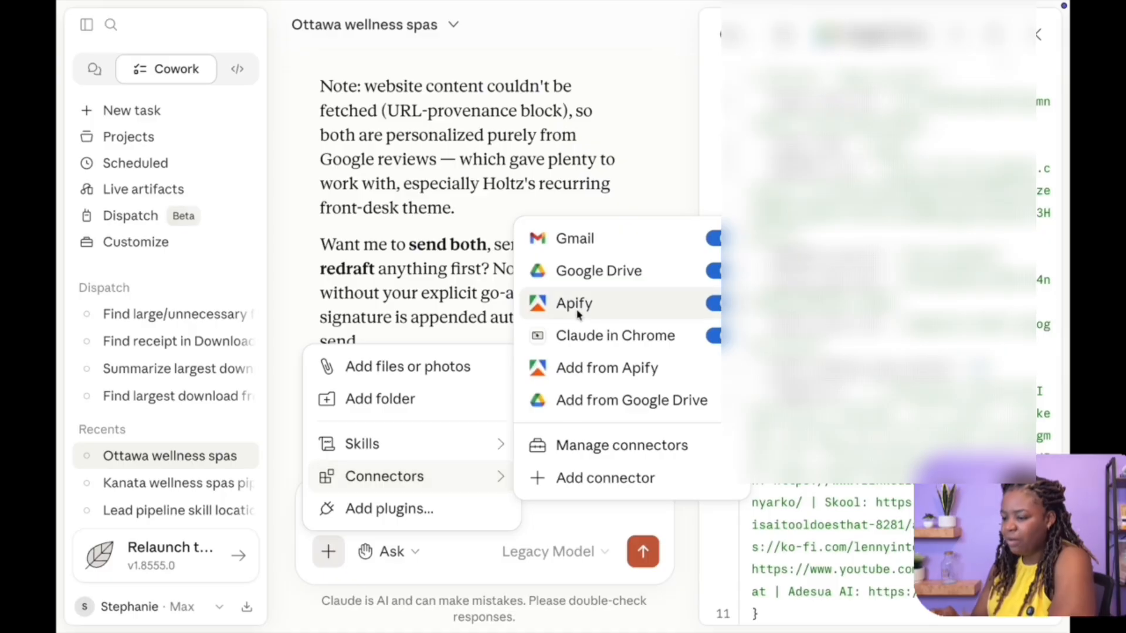